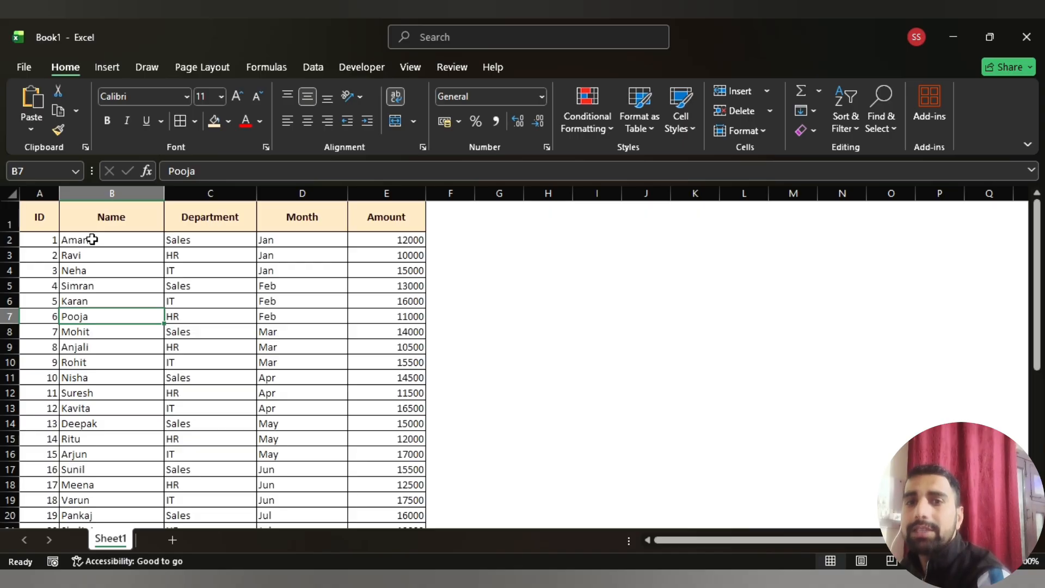
# Create a PivotTable on a new worksheet from the whole data range A1:E37 on Sheet1
pyautogui.press('Left')
pyautogui.press('Up')
pyautogui.press('Up')
pyautogui.press('Up')
pyautogui.press('Up')
pyautogui.press('Up')
pyautogui.press('Up')
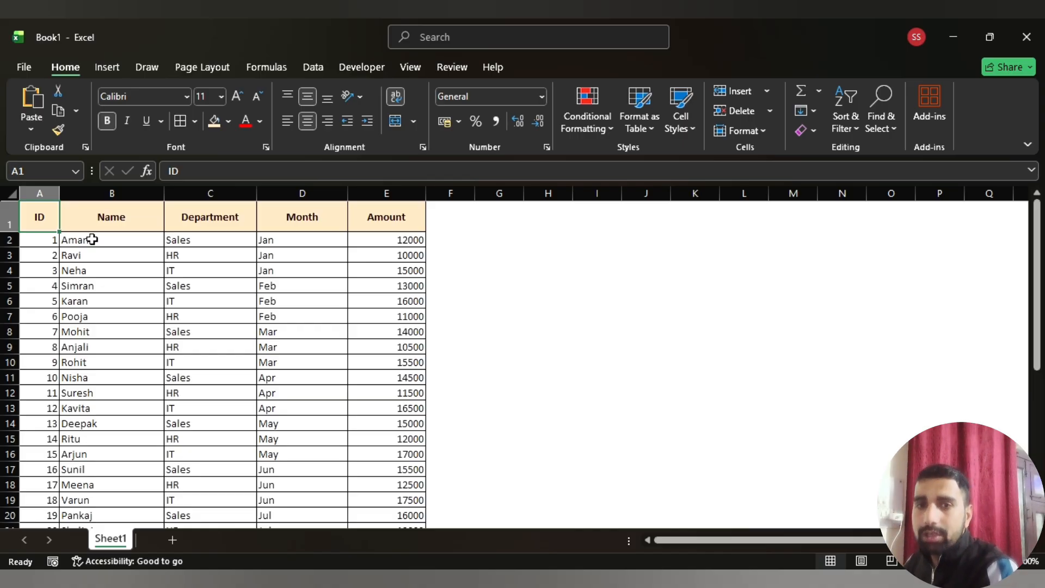
pyautogui.hotkey('ctrl', 'shift', 'Right')
pyautogui.hotkey('ctrl', 'shift', 'Down')
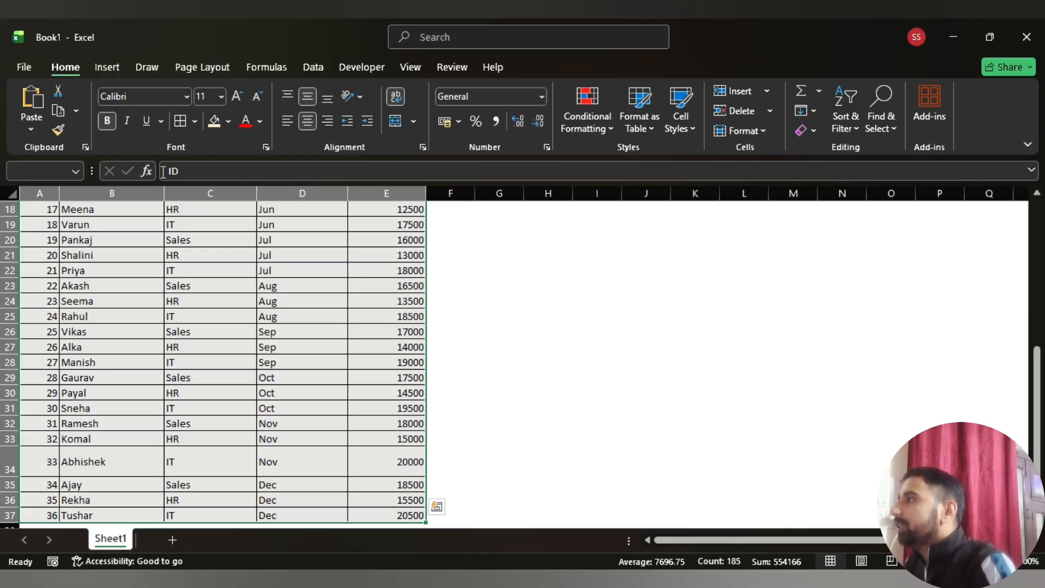
pyautogui.press('alt')
pyautogui.press('n')
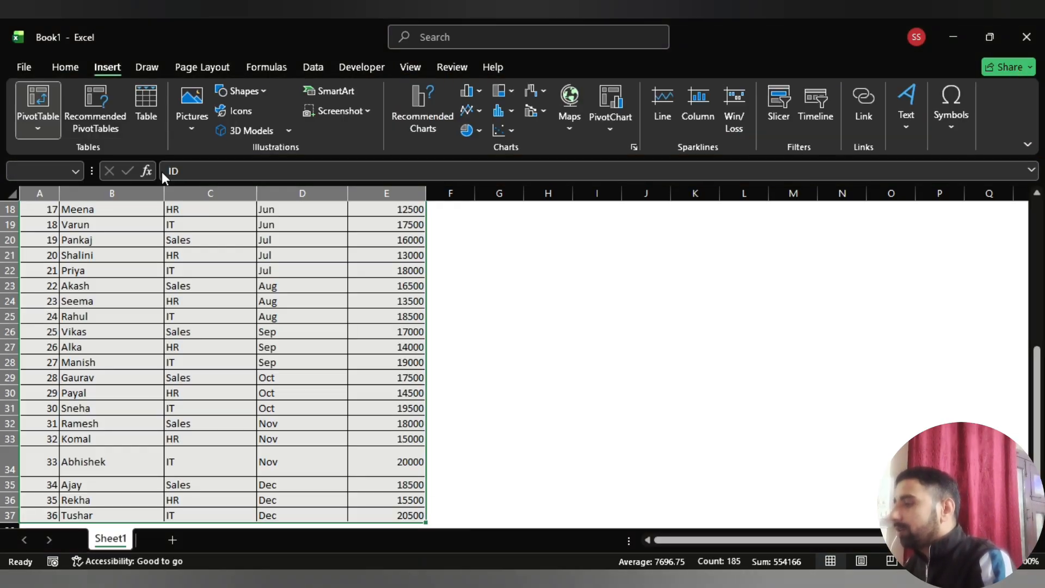
pyautogui.press('v')
pyautogui.press('t')
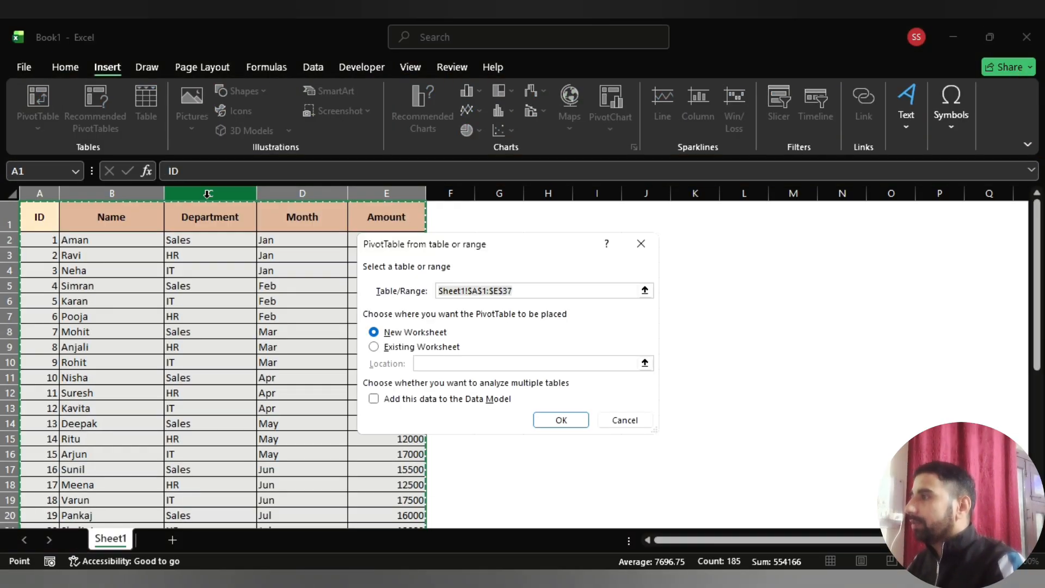
pyautogui.click(560, 420)
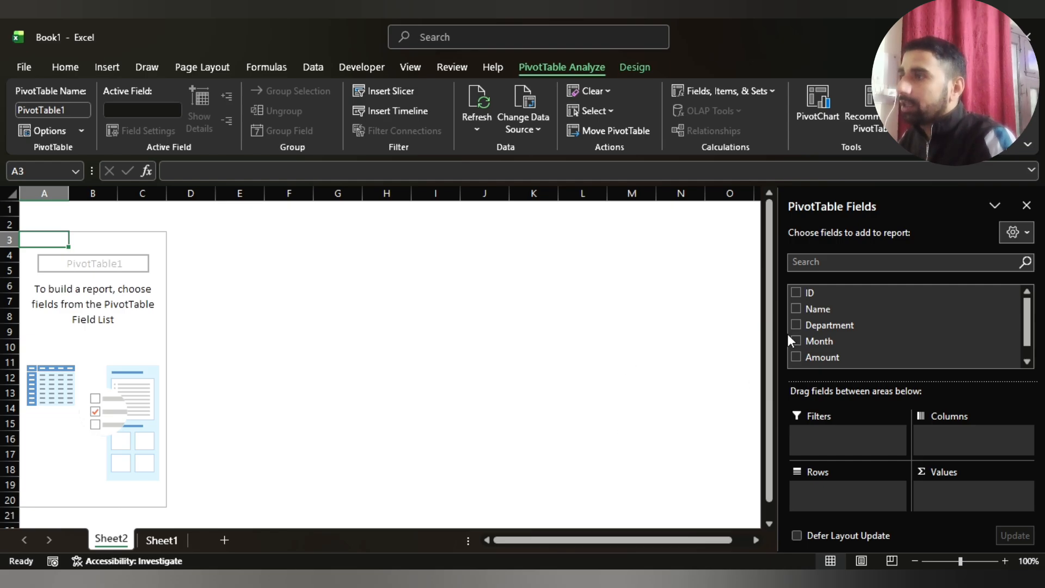
# Add ID, Name, Department and Month to the PivotTable rows and Amount to its values
pyautogui.moveTo(785, 289); pyautogui.dragTo(833, 501)
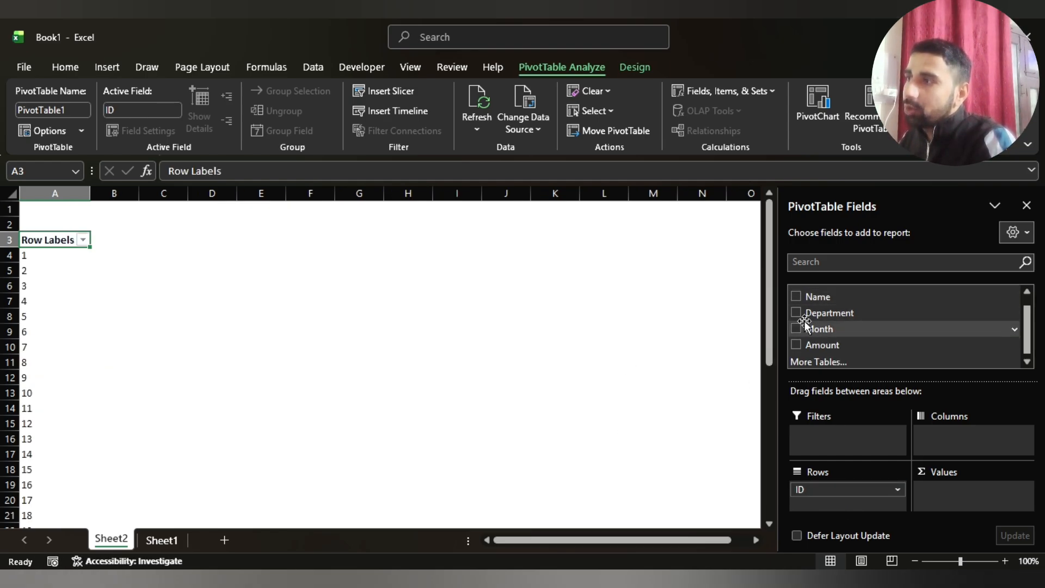
pyautogui.click(796, 309)
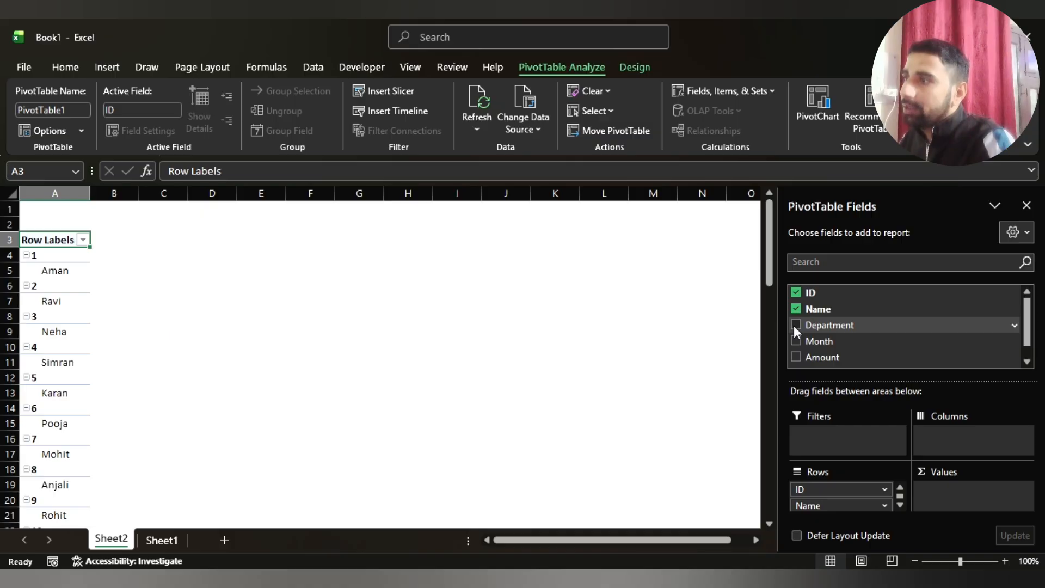
pyautogui.click(795, 325)
pyautogui.click(796, 341)
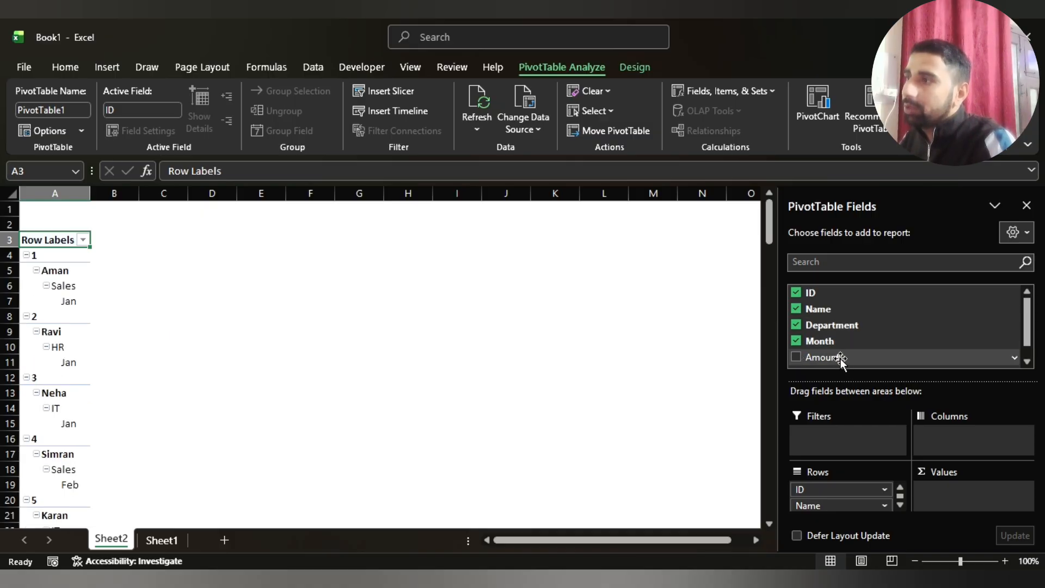
pyautogui.moveTo(840, 358); pyautogui.dragTo(968, 496)
pyautogui.scroll(-1, 1020, 325)
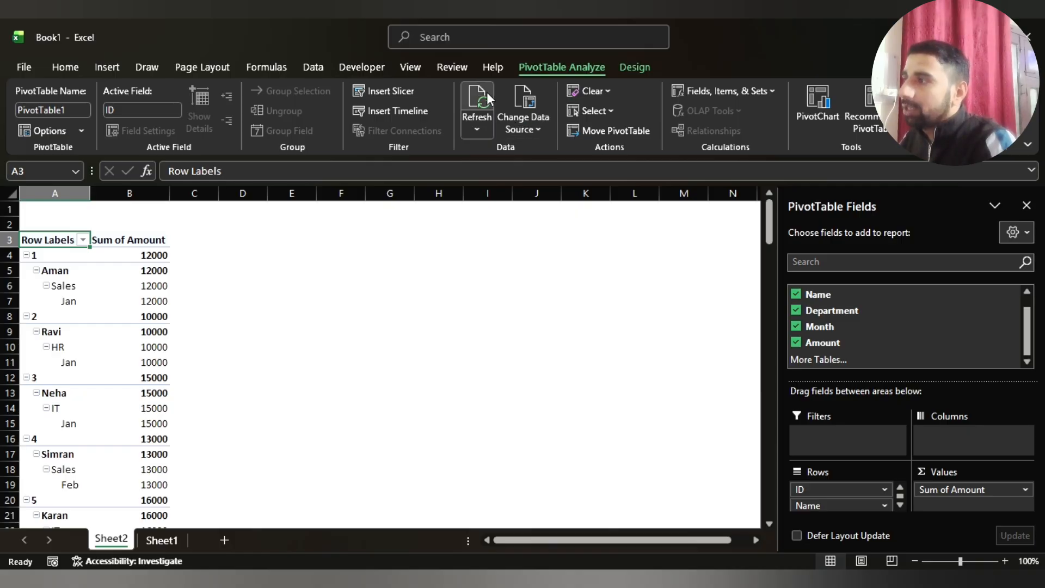
# Turn off the PivotTable's subtotals and its grand totals for rows and columns
pyautogui.click(634, 68)
pyautogui.click(36, 123)
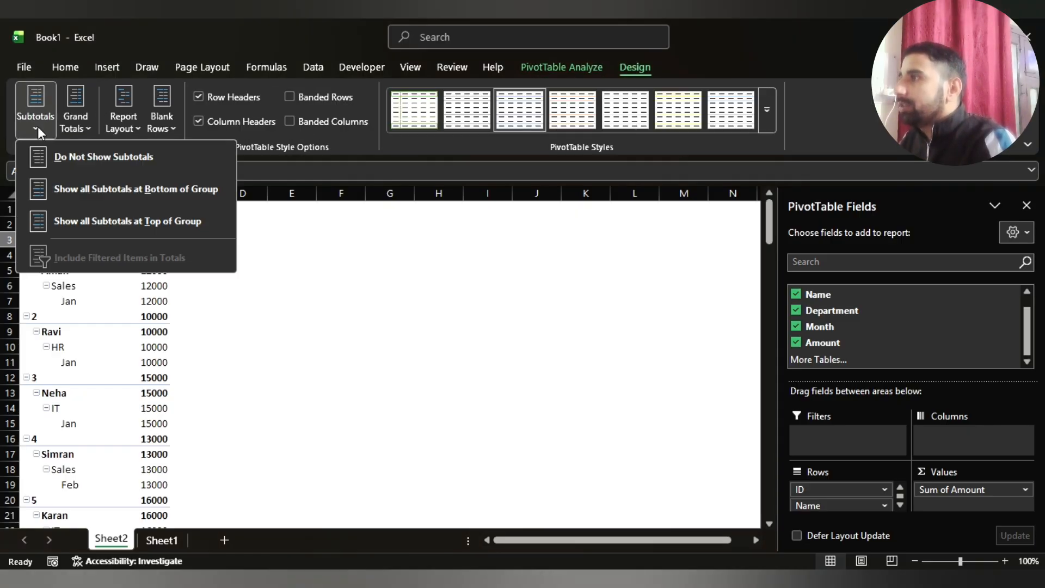
pyautogui.click(54, 159)
pyautogui.click(85, 130)
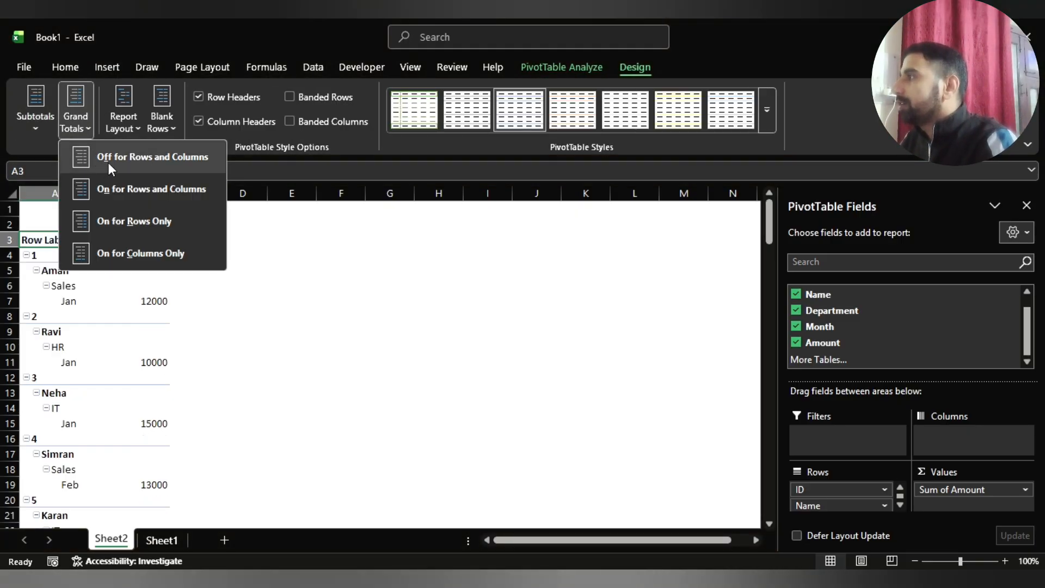
pyautogui.click(108, 162)
# Show the PivotTable in tabular form, then apply borders to all its cells and fit the column widths
pyautogui.click(122, 124)
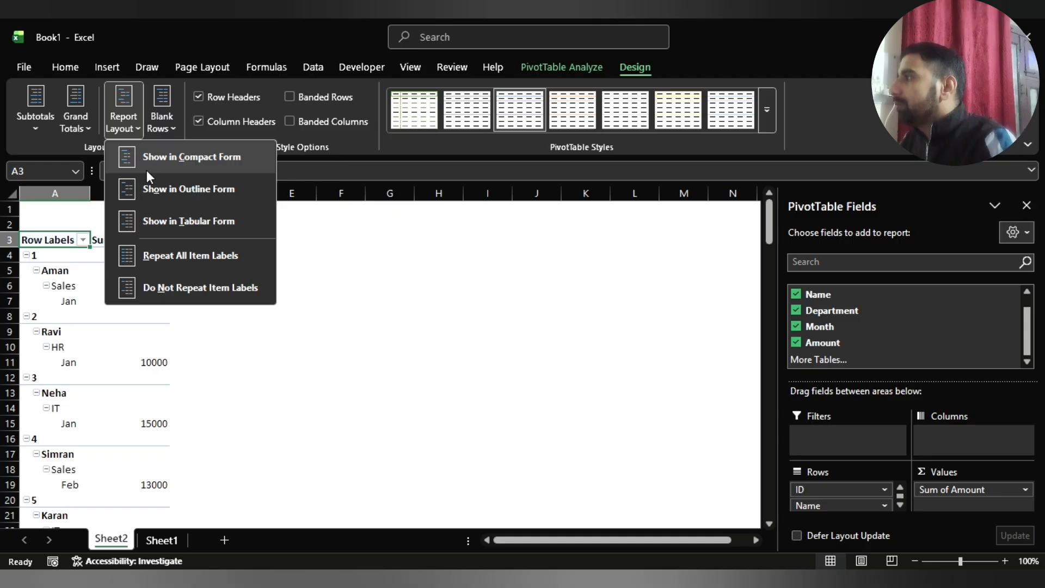
pyautogui.click(173, 221)
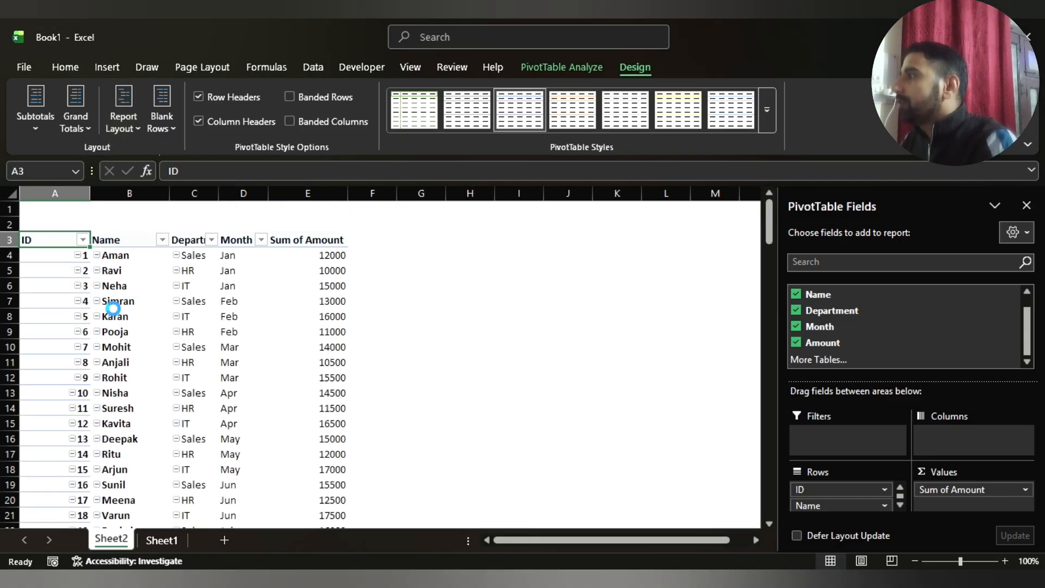
pyautogui.hotkey('ctrl', 'shift', 'End')
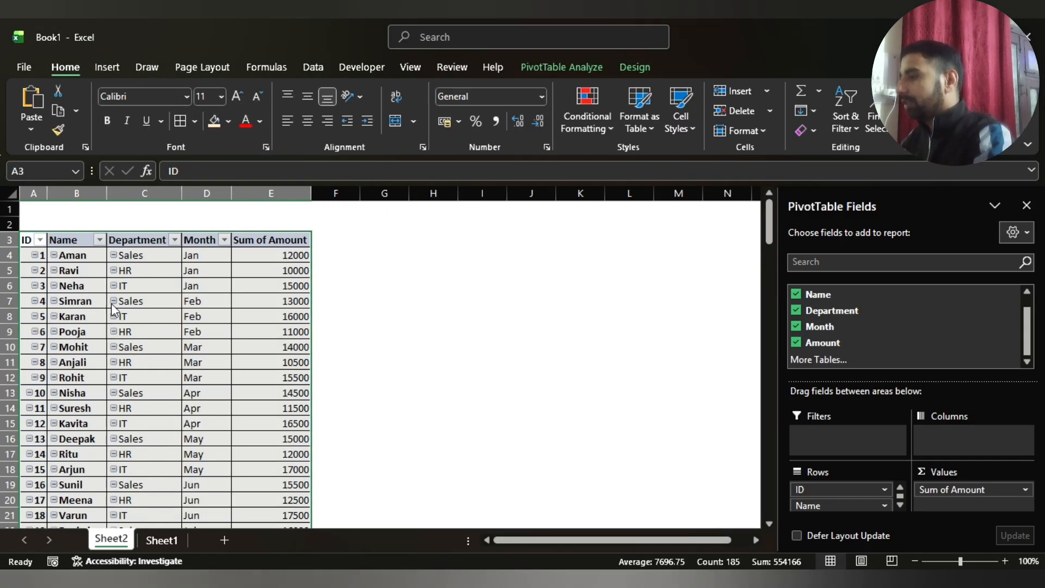
pyautogui.press('Right')
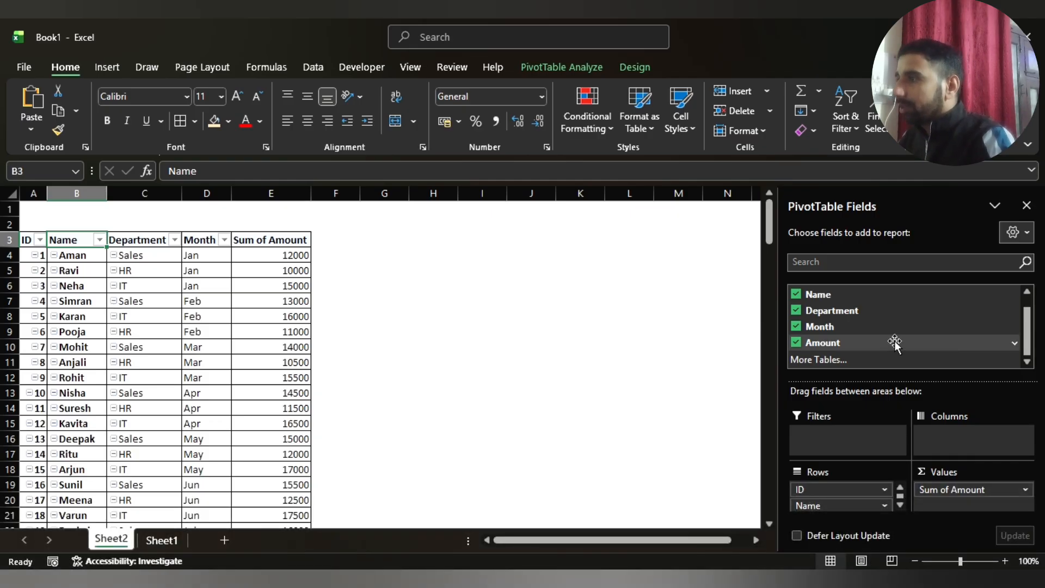
# Move the Department field from the PivotTable rows to the report filters
pyautogui.moveTo(831, 311); pyautogui.dragTo(846, 436)
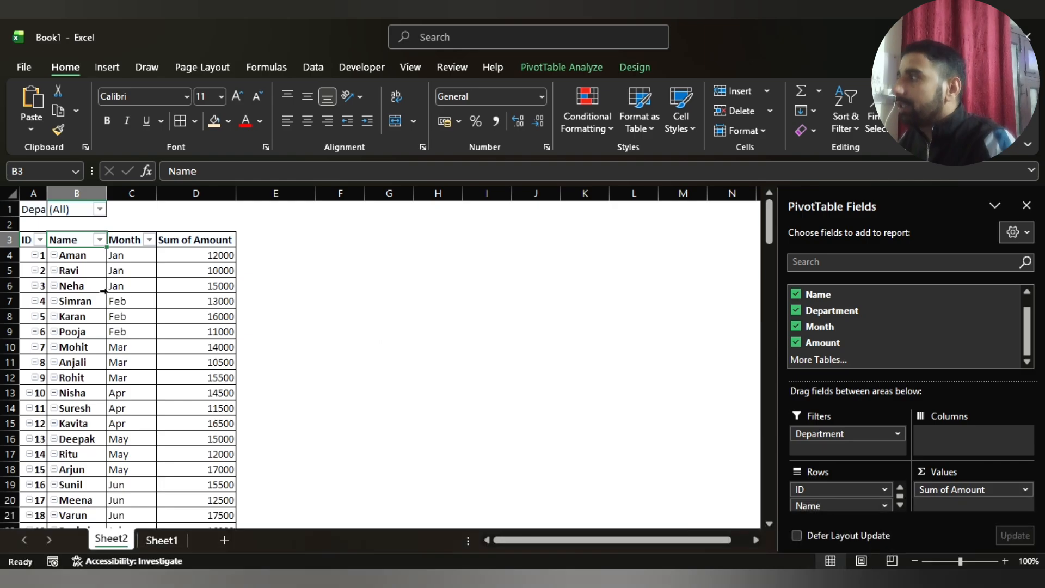
pyautogui.click(84, 287)
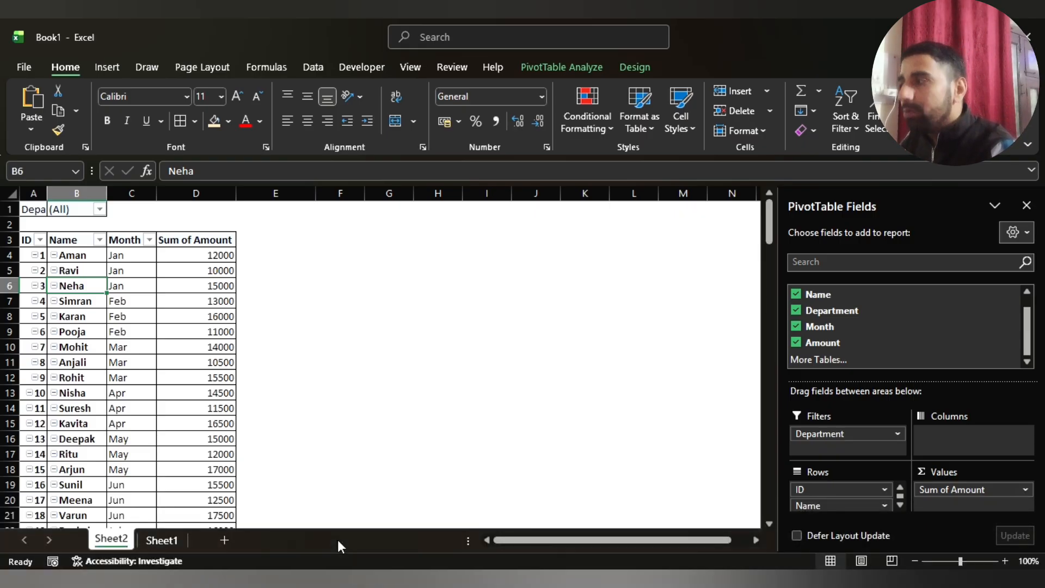
pyautogui.click(71, 331)
pyautogui.click(131, 332)
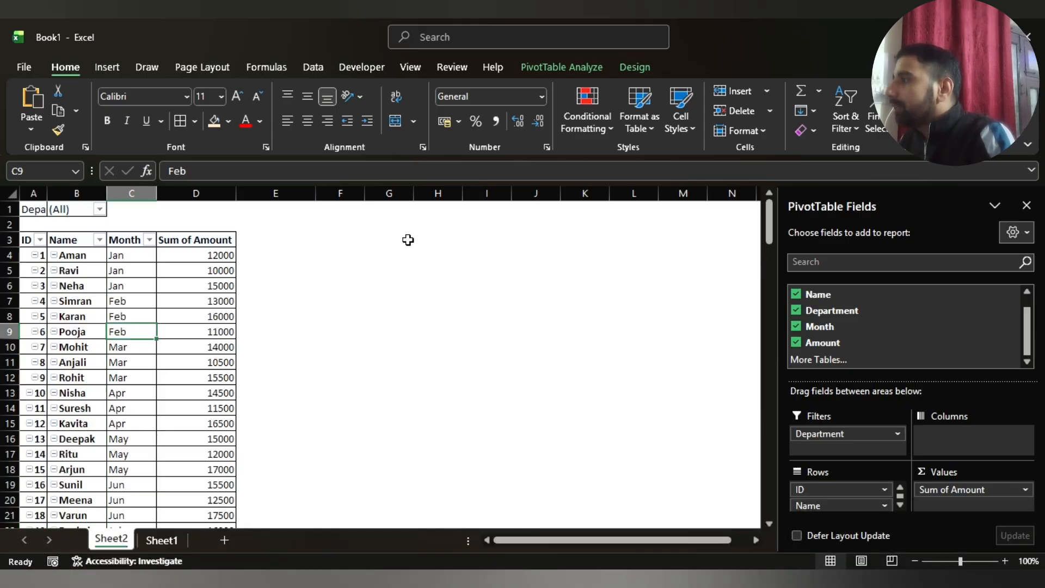
# Generate a separate worksheet for each department by showing the report filter pages of Department
pyautogui.click(579, 74)
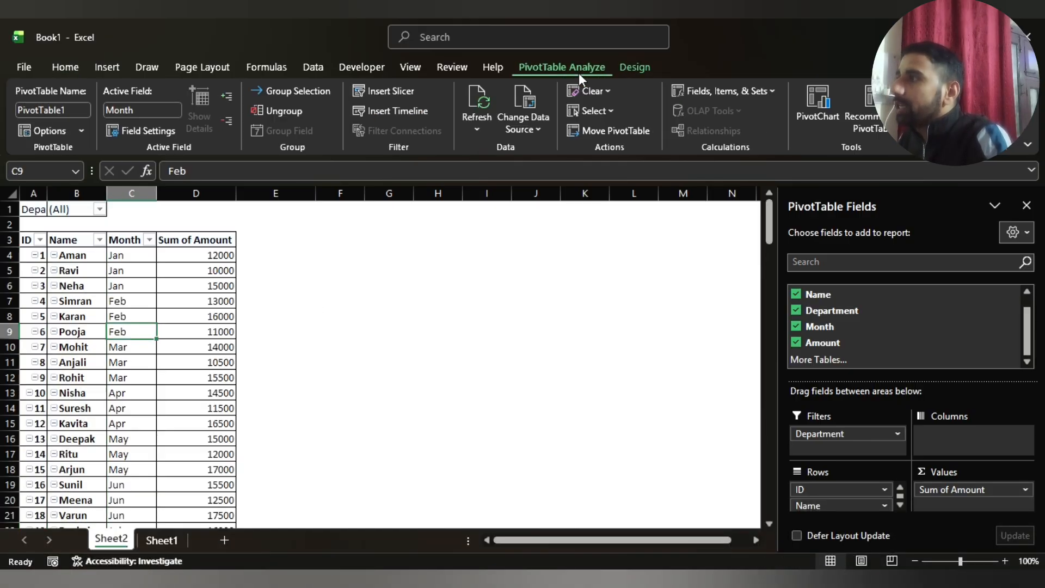
pyautogui.click(84, 132)
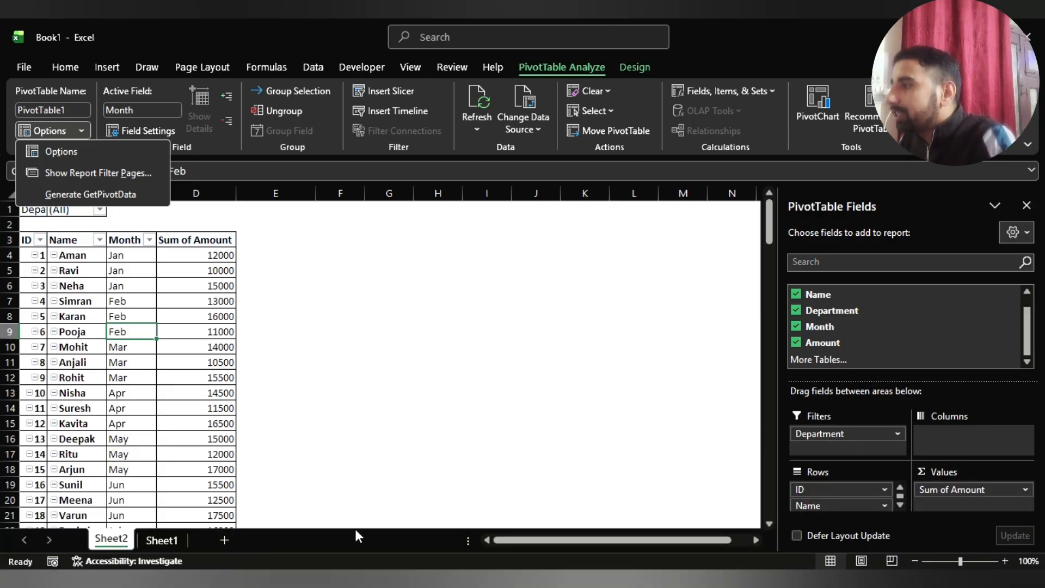
pyautogui.click(73, 170)
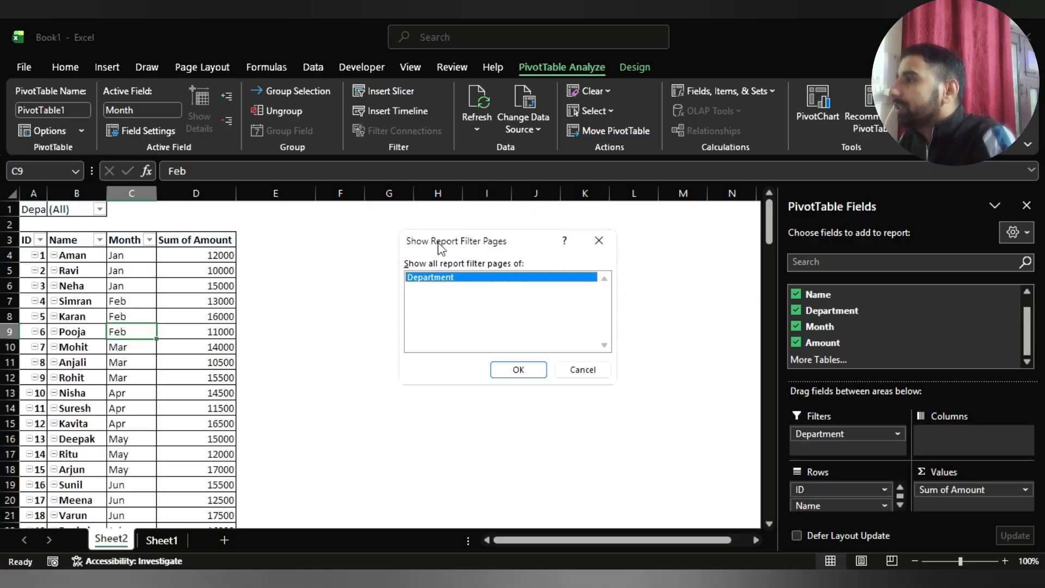
pyautogui.click(511, 372)
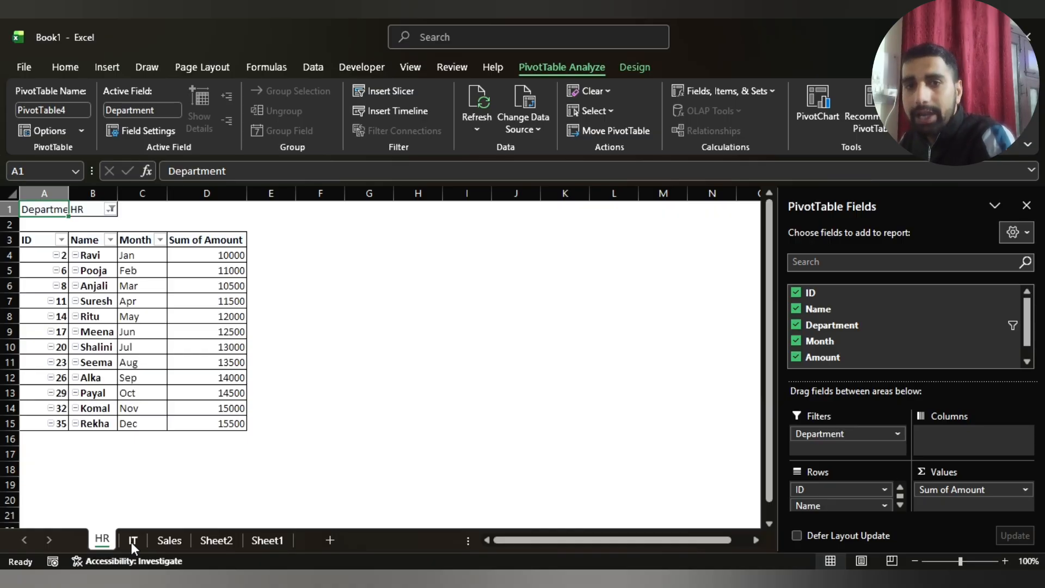
# Delete the source data worksheet Sheet1 permanently from the workbook
pyautogui.click(202, 541)
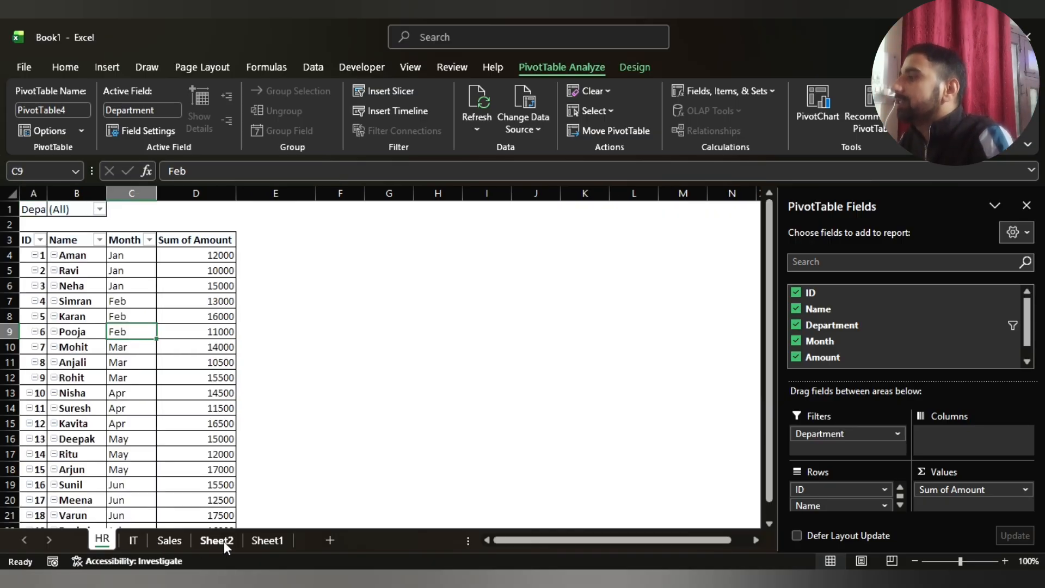
pyautogui.click(259, 543)
pyautogui.click(222, 542)
pyautogui.click(258, 543)
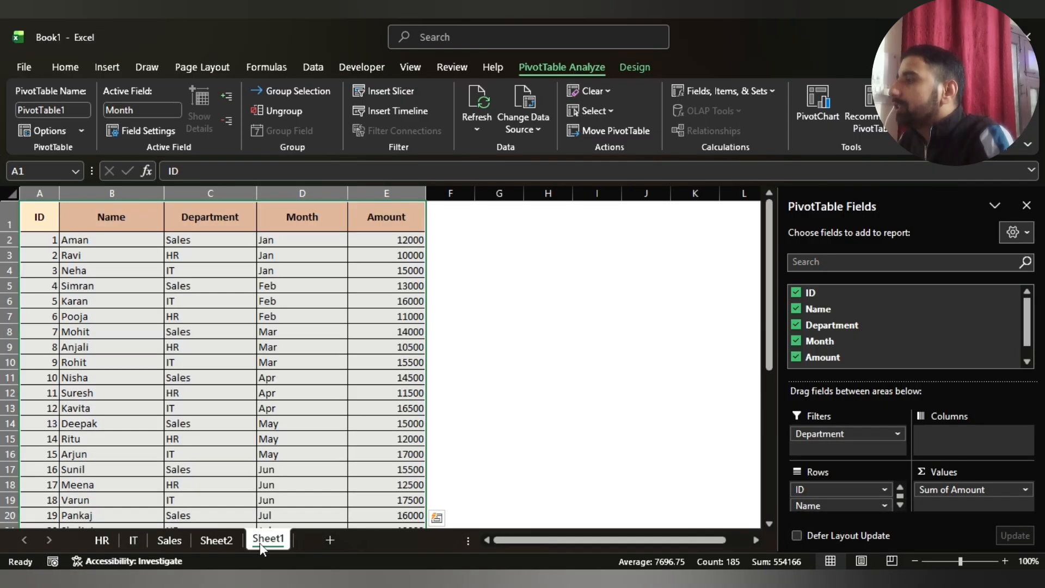
pyautogui.rightClick(259, 544)
pyautogui.click(303, 355)
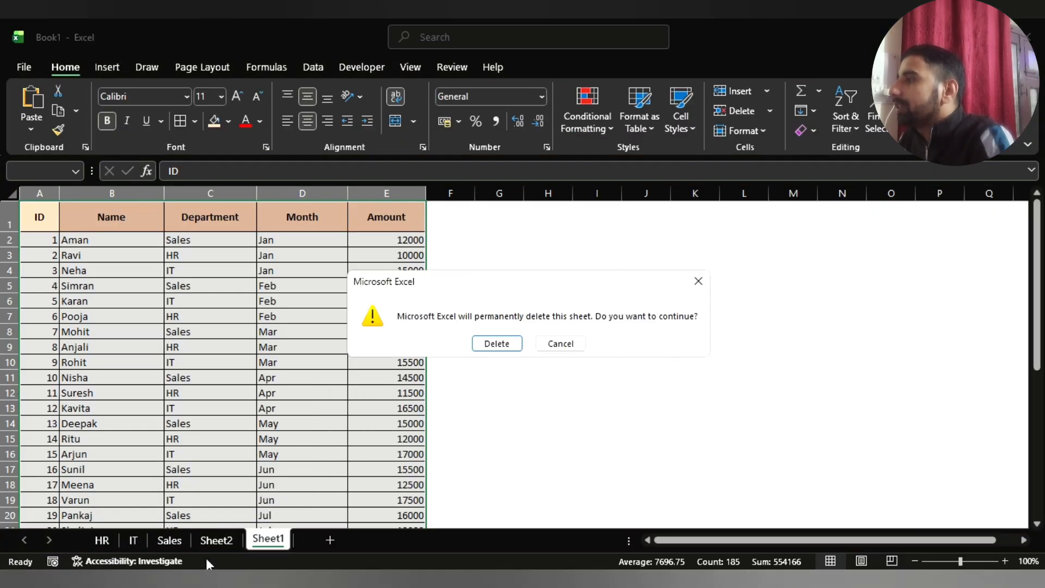
pyautogui.click(493, 350)
# Delete the original PivotTable worksheet Sheet2 permanently from the workbook
pyautogui.rightClick(221, 550)
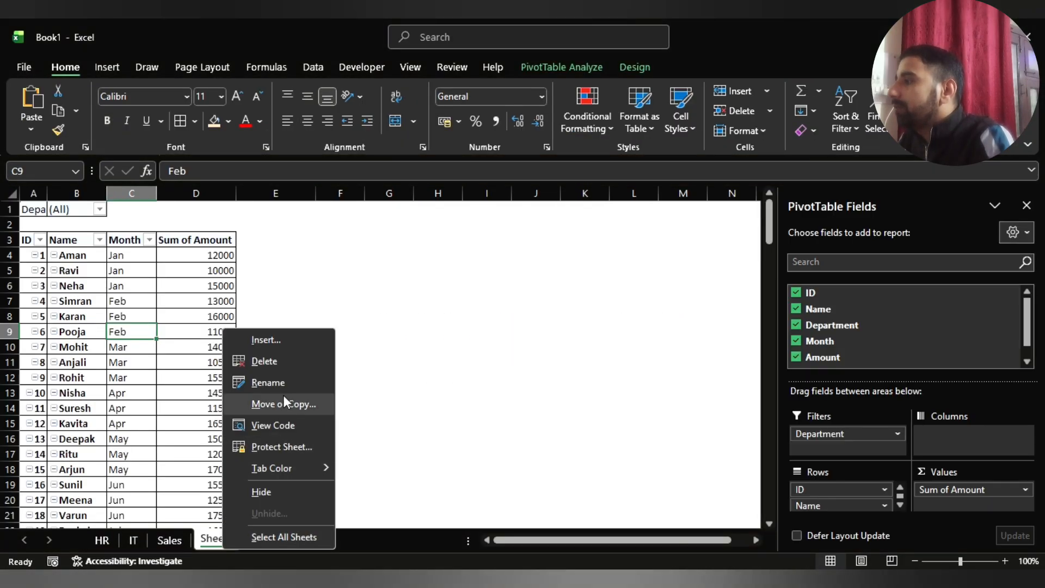
pyautogui.click(283, 356)
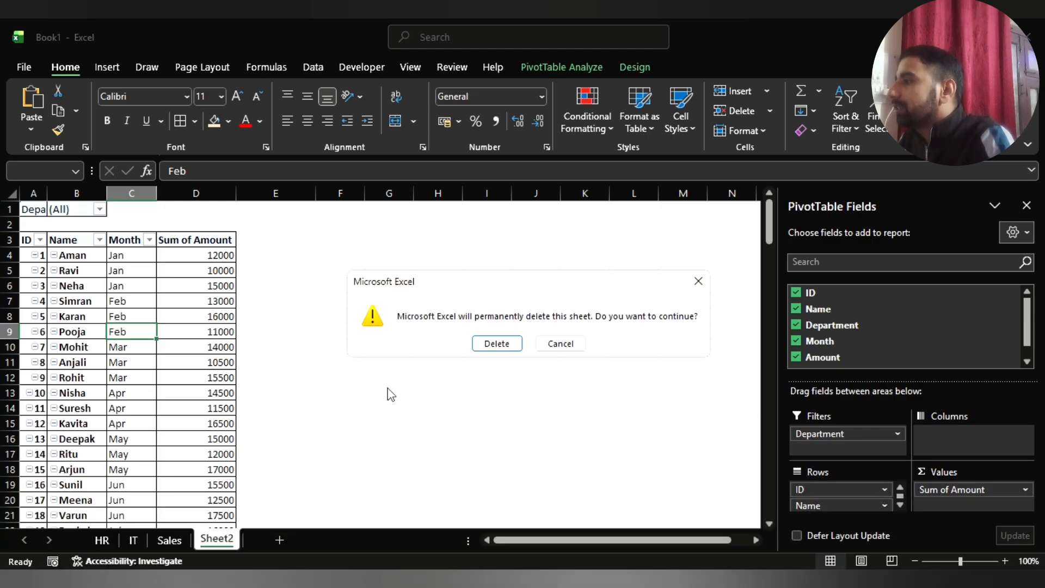
pyautogui.press('Return')
# Review the generated HR, IT and Sales worksheets to check each department's records
pyautogui.click(102, 541)
pyautogui.click(133, 541)
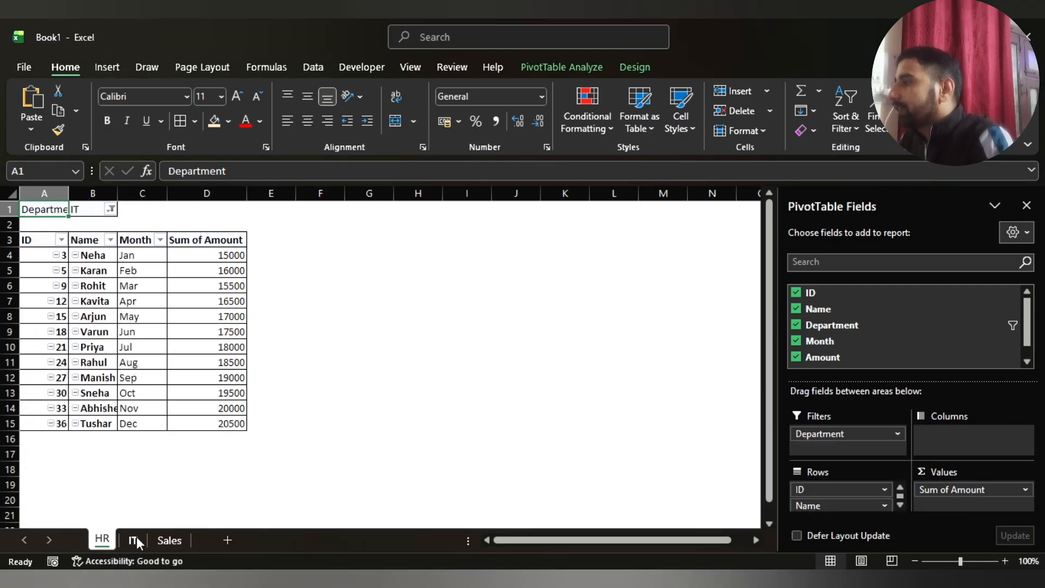
pyautogui.click(169, 538)
pyautogui.click(133, 541)
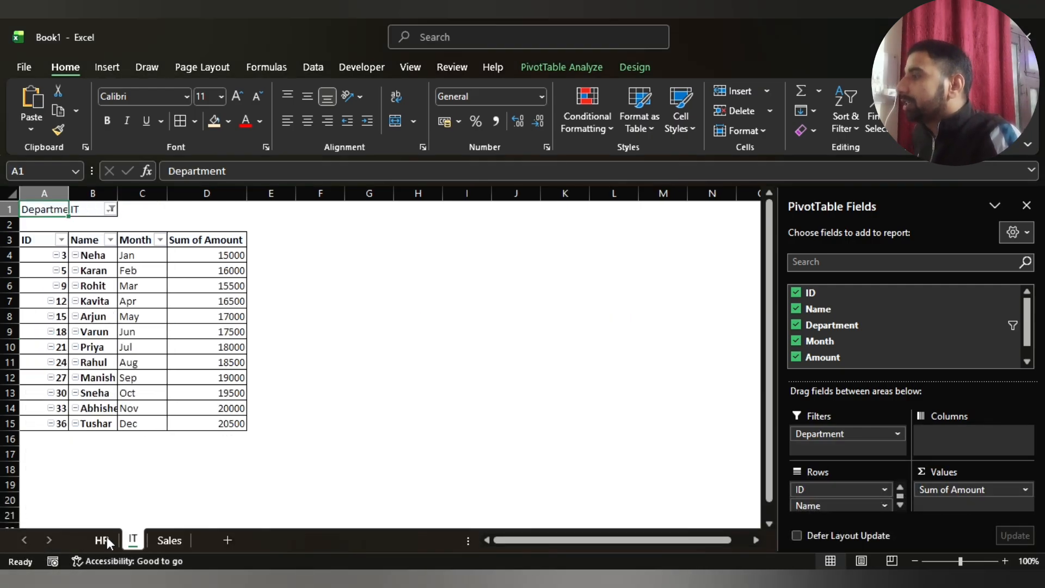
pyautogui.click(102, 540)
pyautogui.click(133, 540)
pyautogui.click(169, 540)
pyautogui.click(133, 541)
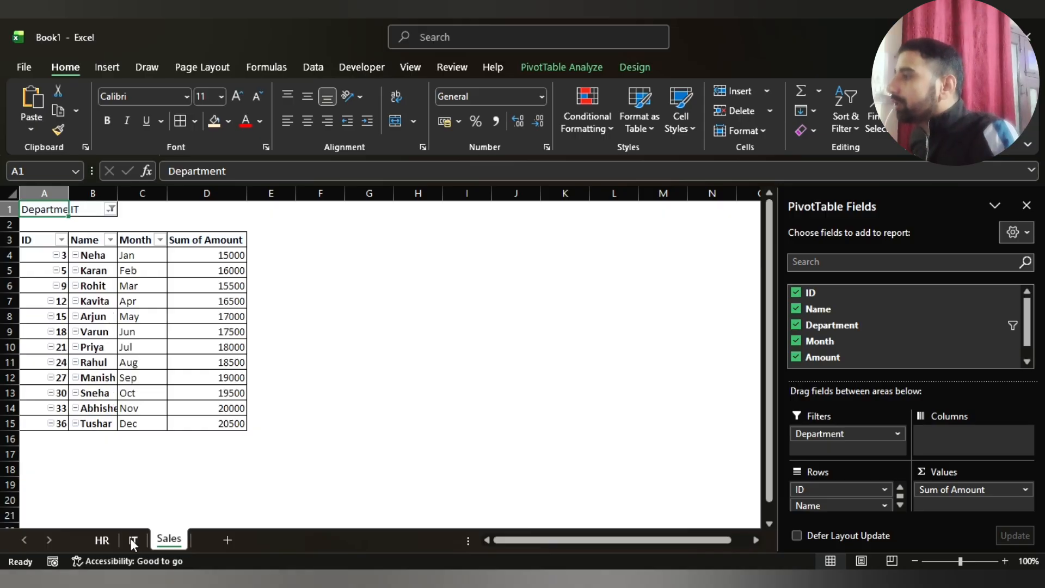
pyautogui.click(109, 541)
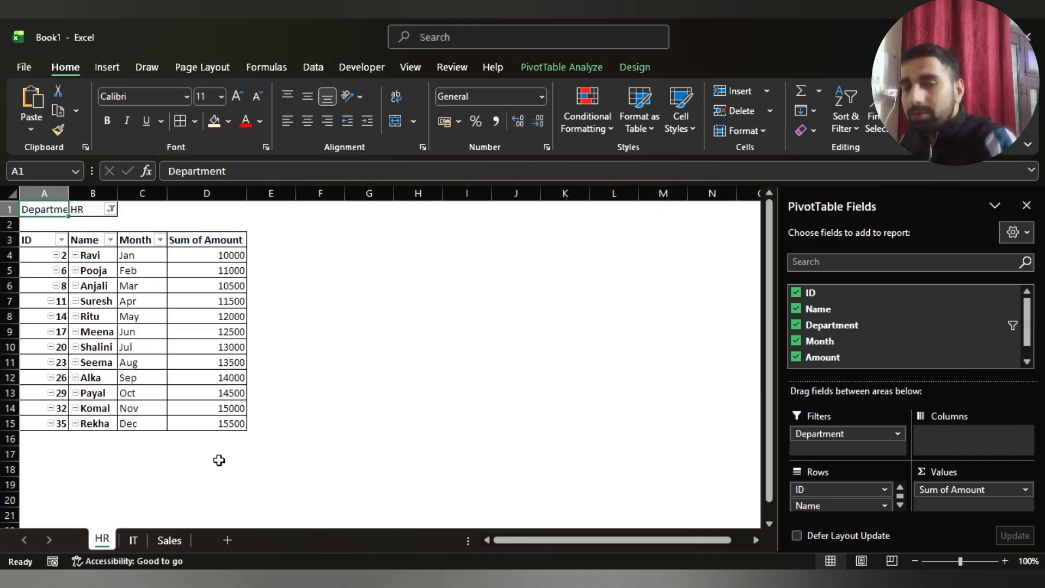
pyautogui.click(261, 438)
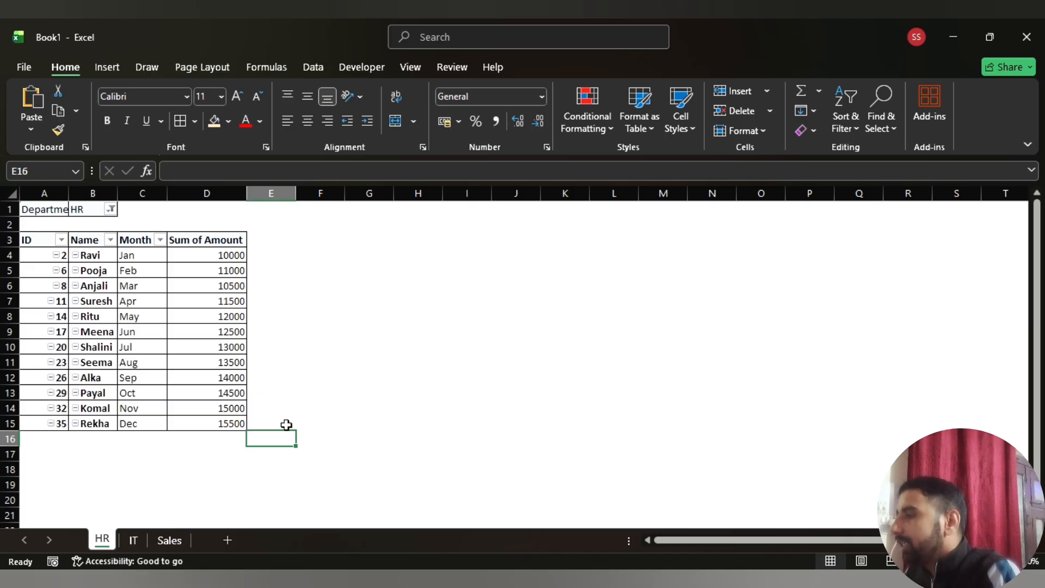
pyautogui.click(321, 399)
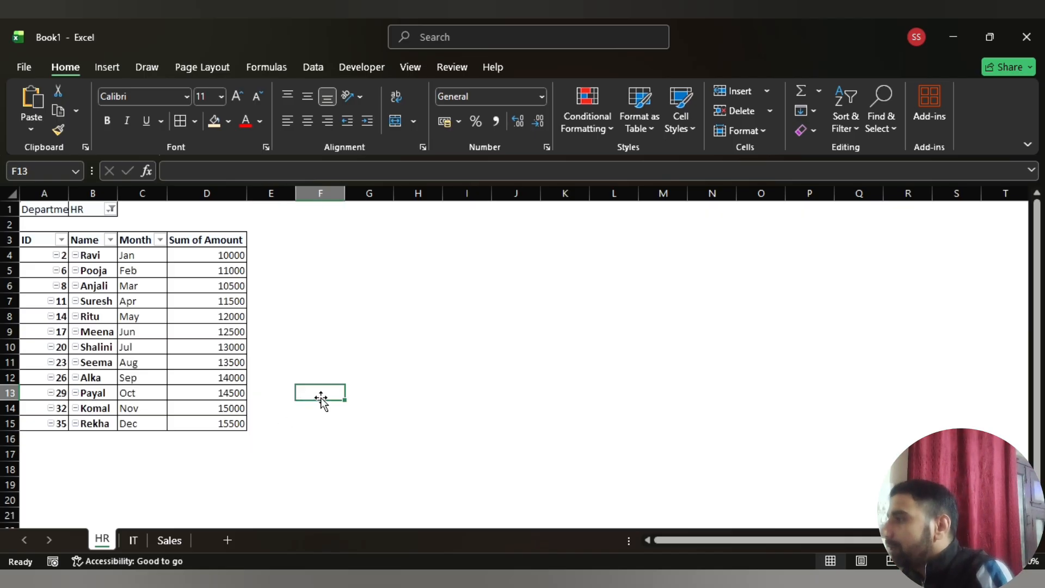
# Switch to ChatGPT in the browser and draft the prompt "please suggest VBA Code for seperate excel sheets form workbook"
pyautogui.hotkey('alt', 'Tab')
pyautogui.hotkey('alt', 'Tab')
pyautogui.hotkey('alt', 'Tab')
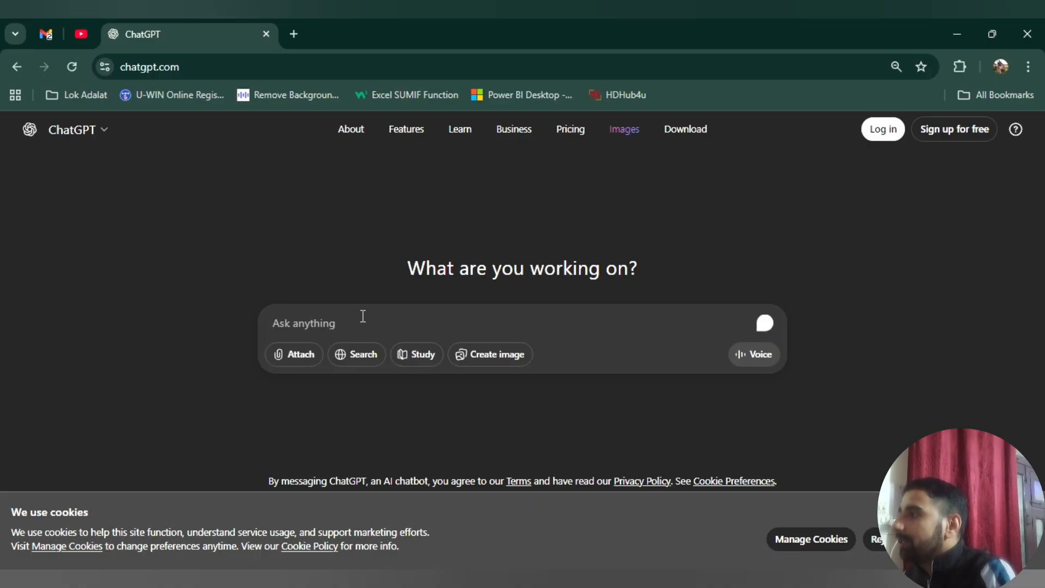
pyautogui.click(363, 317)
pyautogui.write('pl')
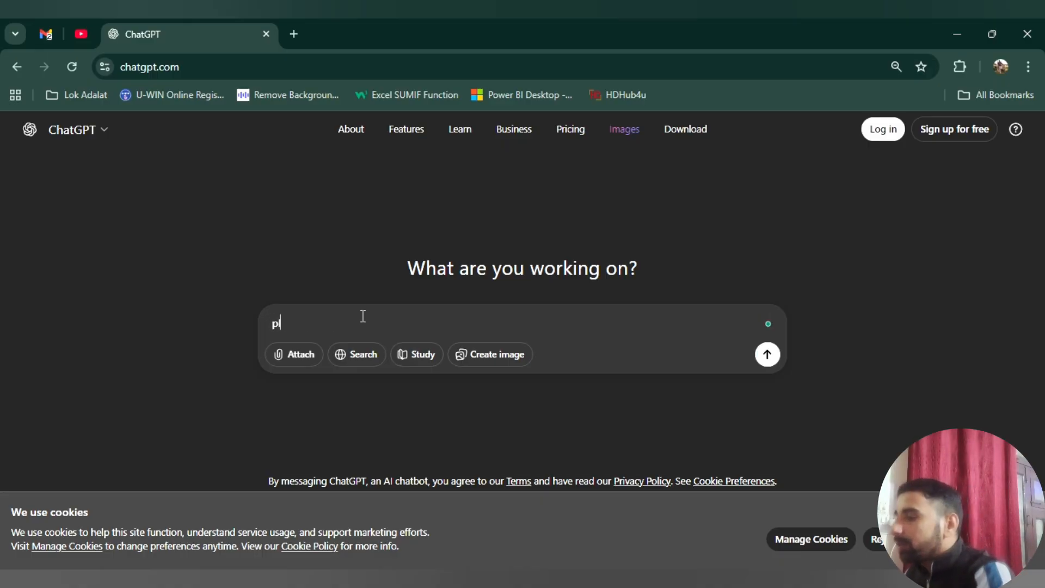
pyautogui.write('ease suggest ')
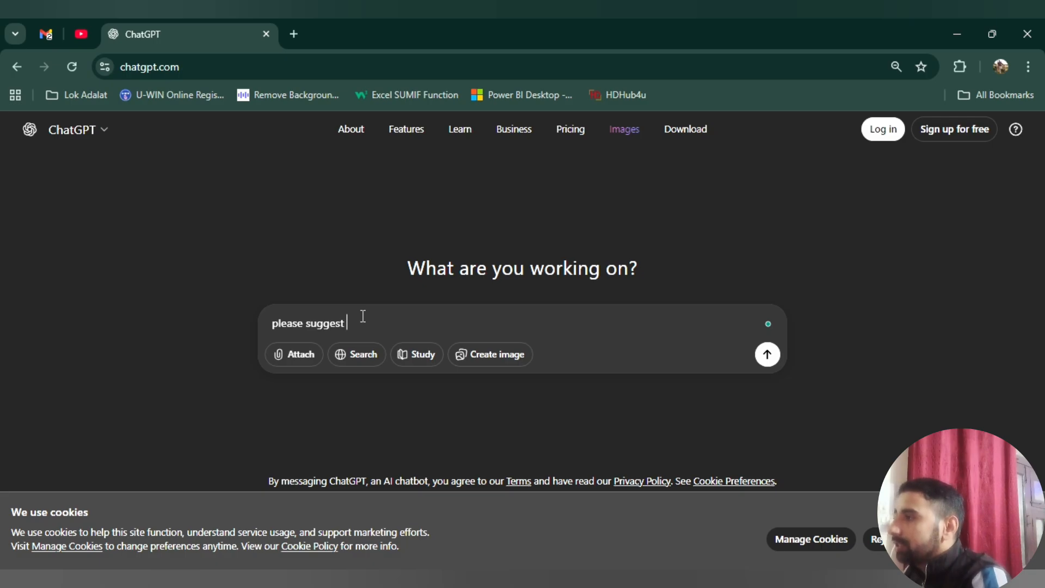
pyautogui.write('VBA')
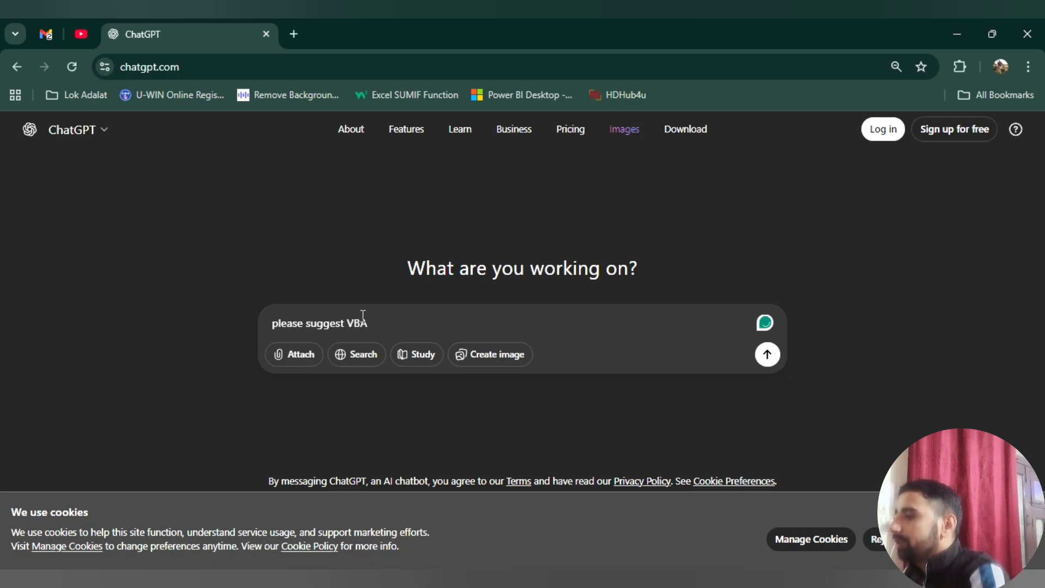
pyautogui.write(' Co')
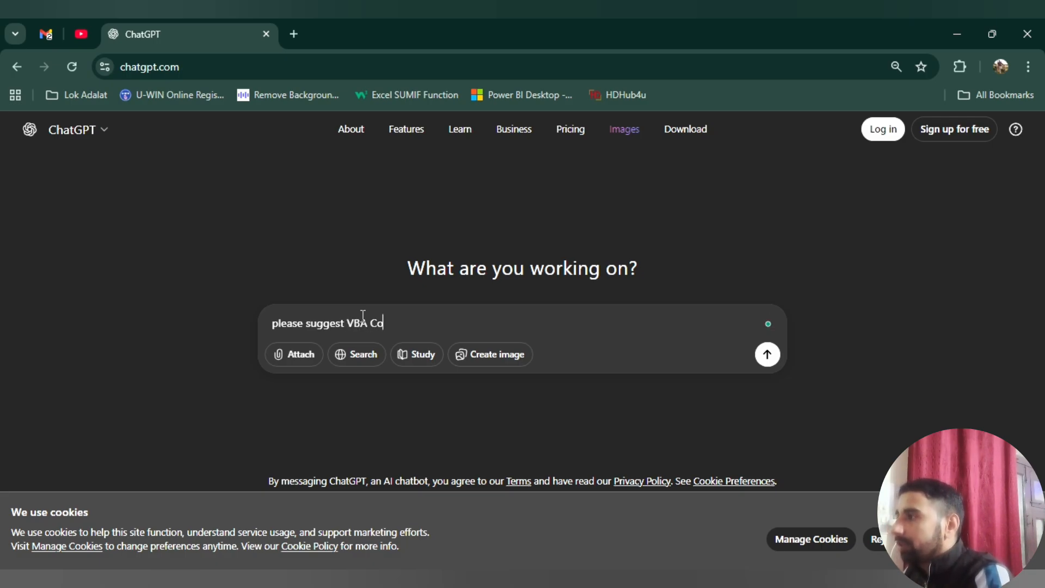
pyautogui.write('de for')
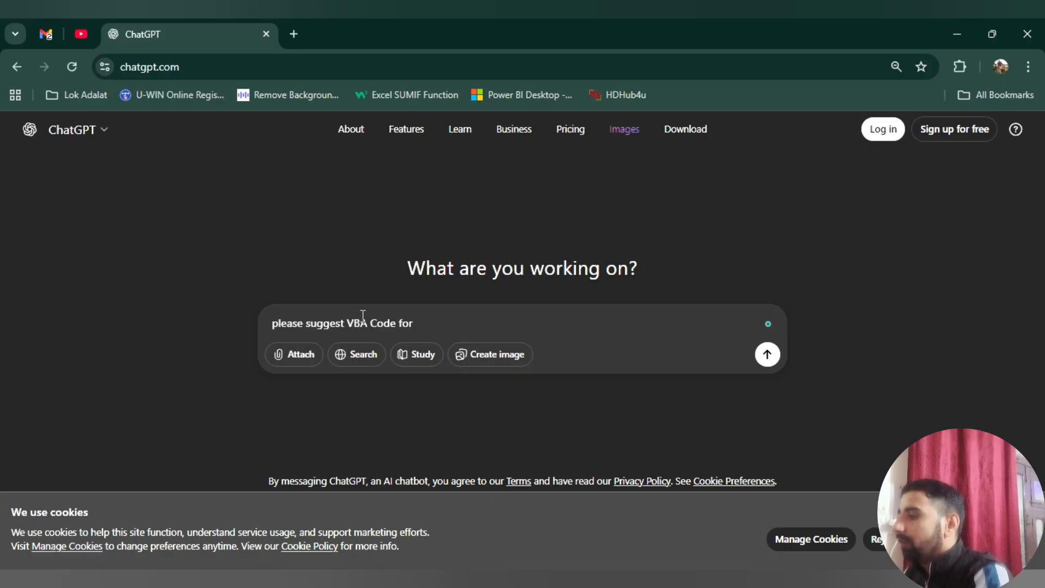
pyautogui.write(' sep')
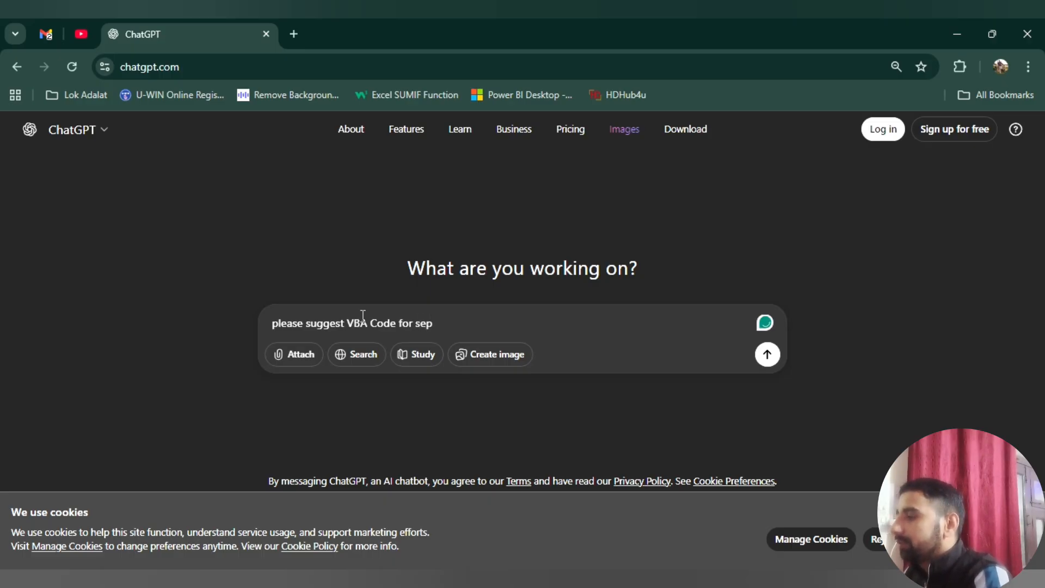
pyautogui.write('a')
pyautogui.press('BackSpace')
pyautogui.press('BackSpace')
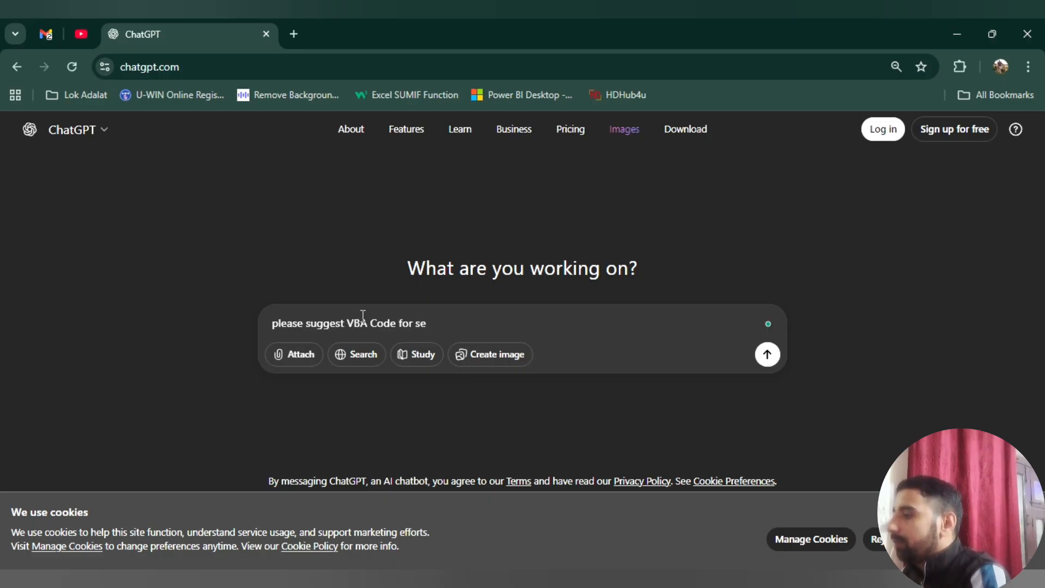
pyautogui.write('epar')
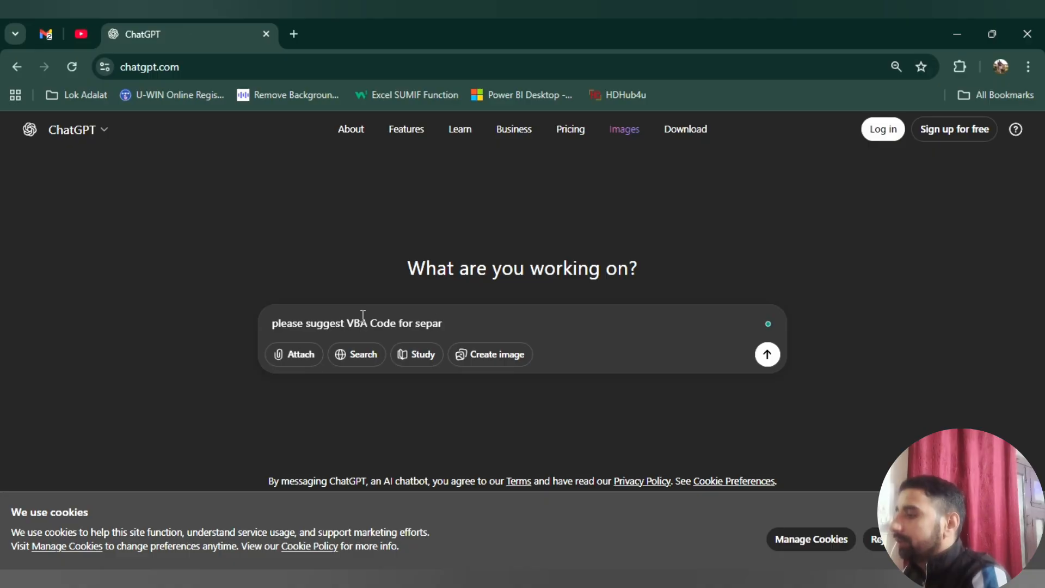
pyautogui.write('a')
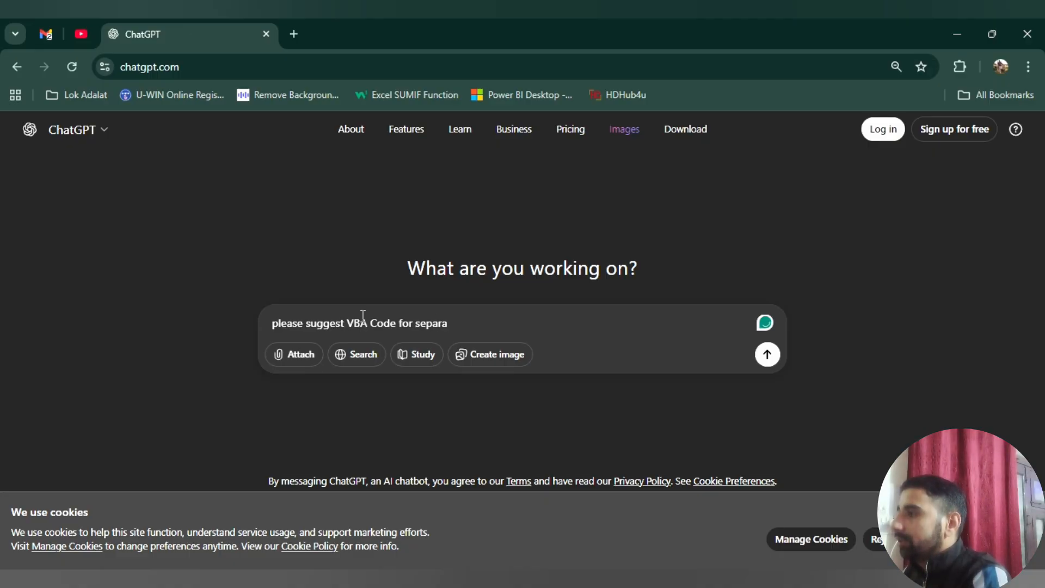
pyautogui.press('BackSpace')
pyautogui.press('BackSpace')
pyautogui.press('BackSpace')
pyautogui.write('era')
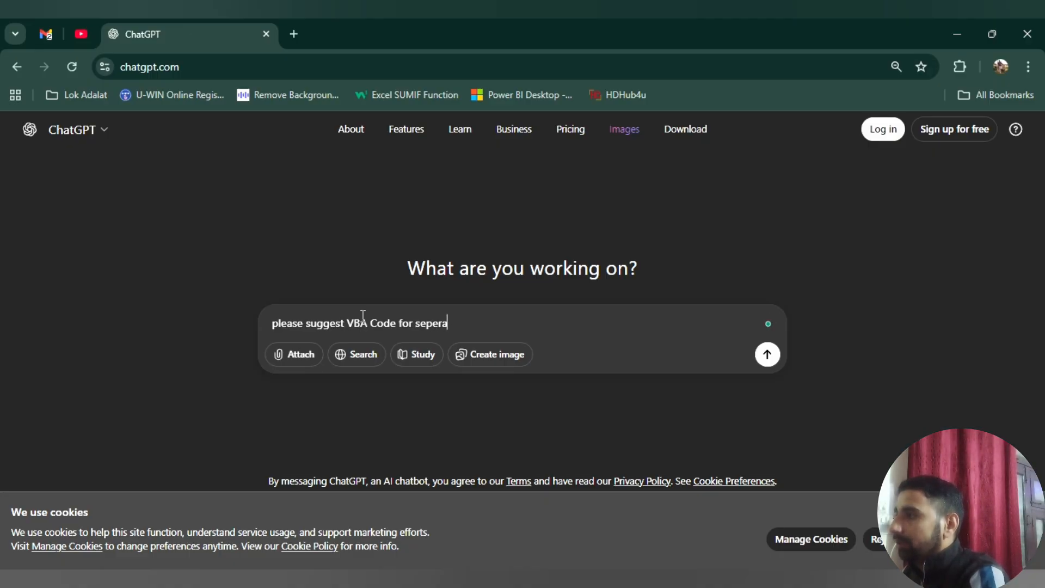
pyautogui.write('te excel sg')
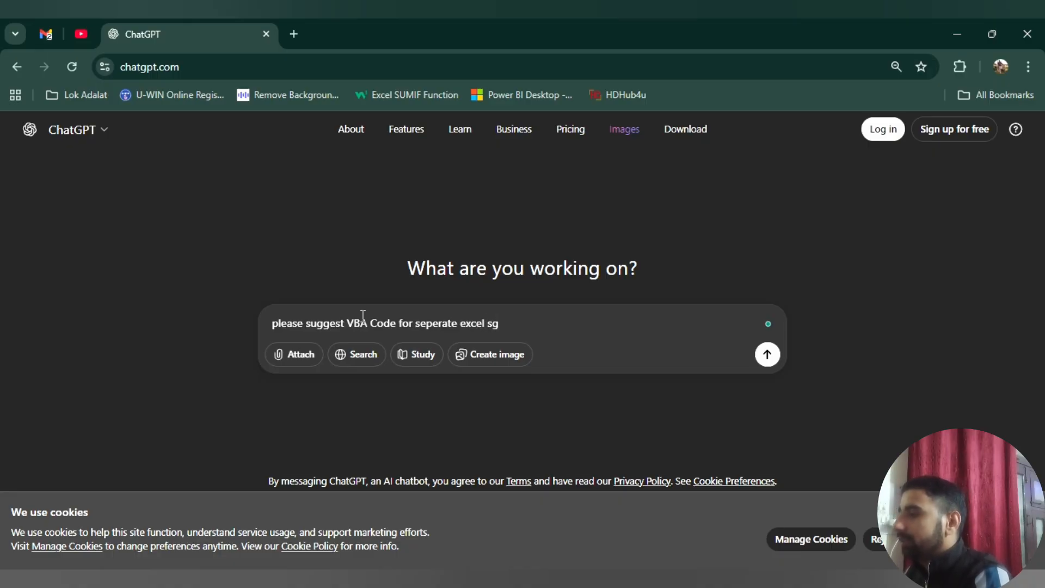
pyautogui.press('BackSpace')
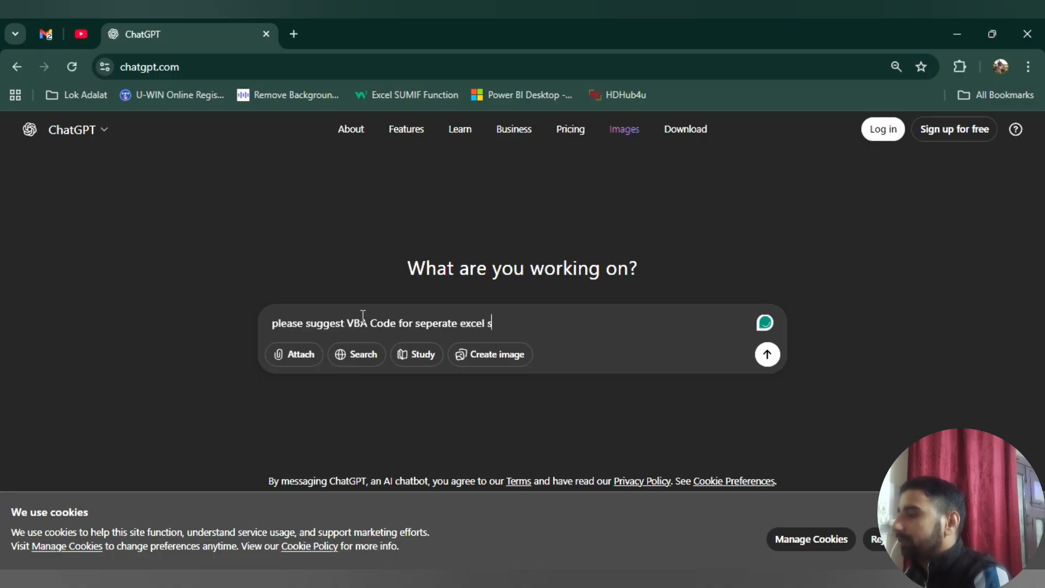
pyautogui.write('heet')
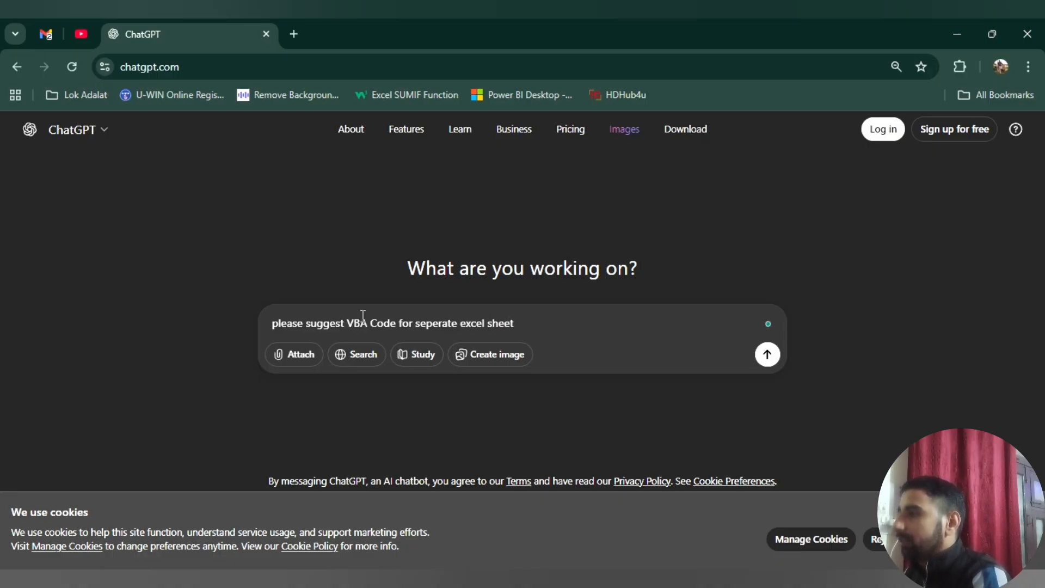
pyautogui.write('s form wor')
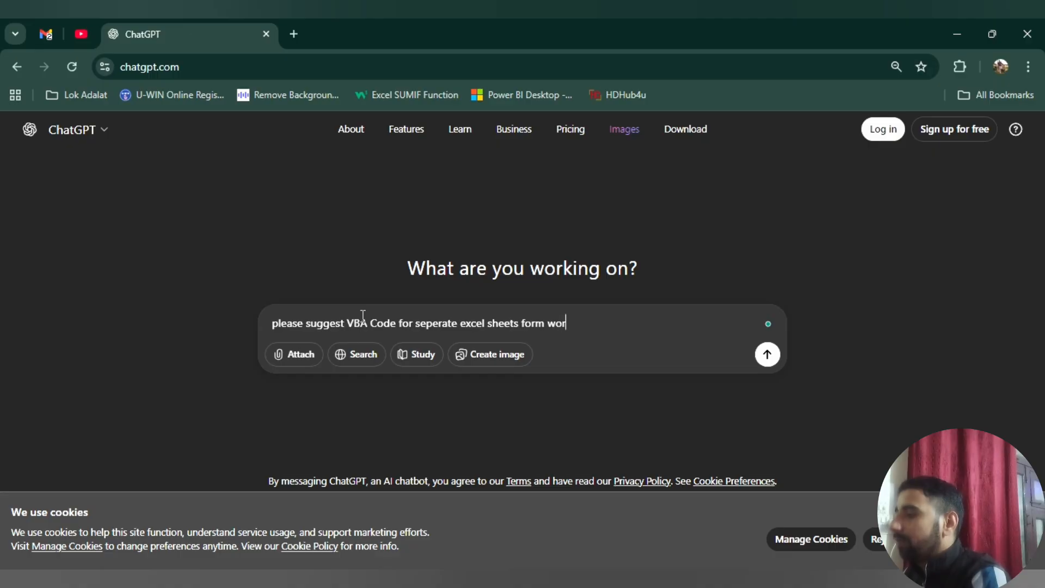
pyautogui.write('kbook')
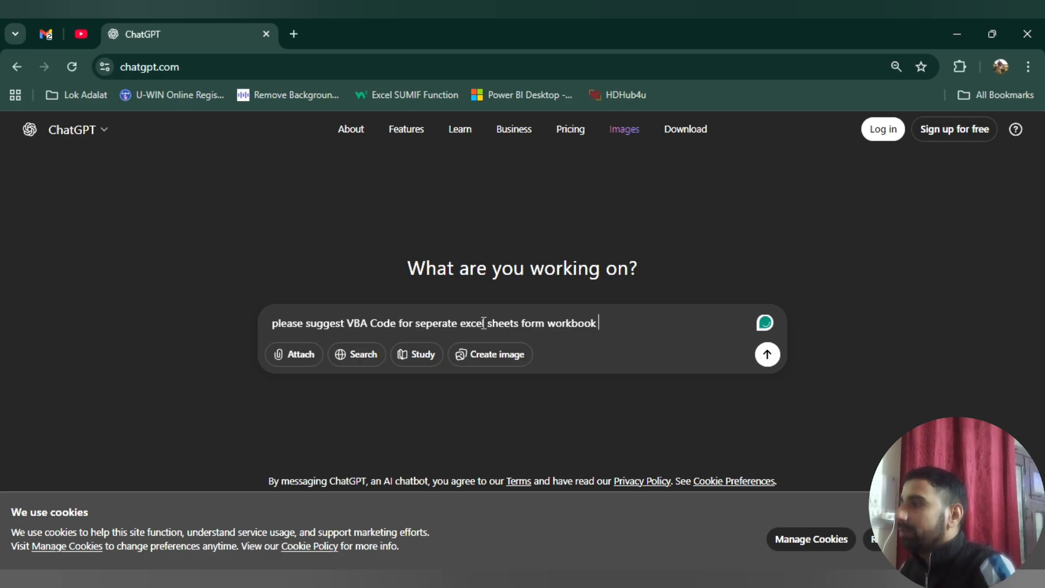
# Revise the prompt to "please suggest VBA Code for separate excel sheets fromm workbook" and send it
pyautogui.click(536, 323)
pyautogui.press('BackSpace')
pyautogui.press('BackSpace')
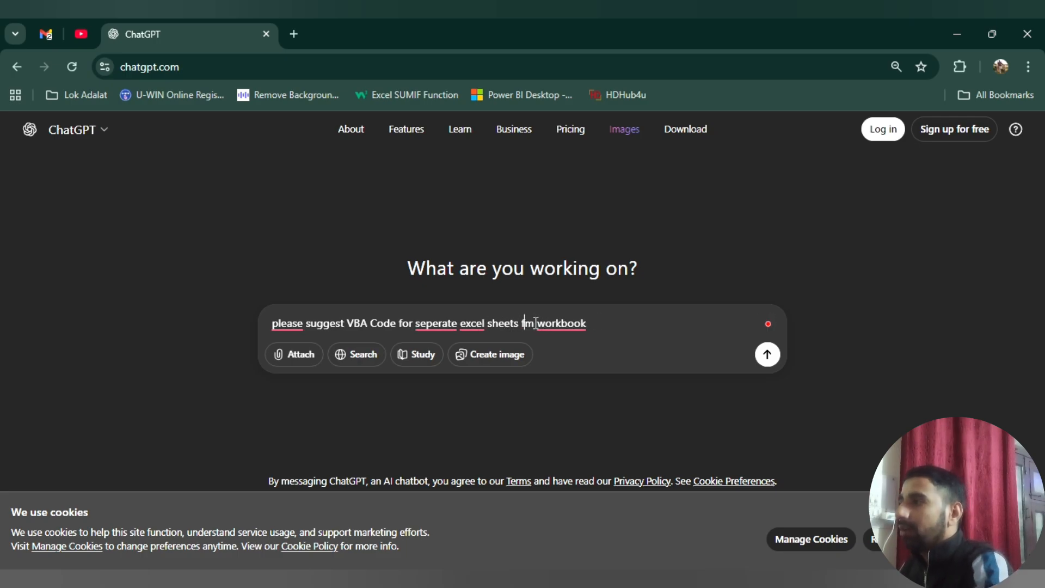
pyautogui.write('rom')
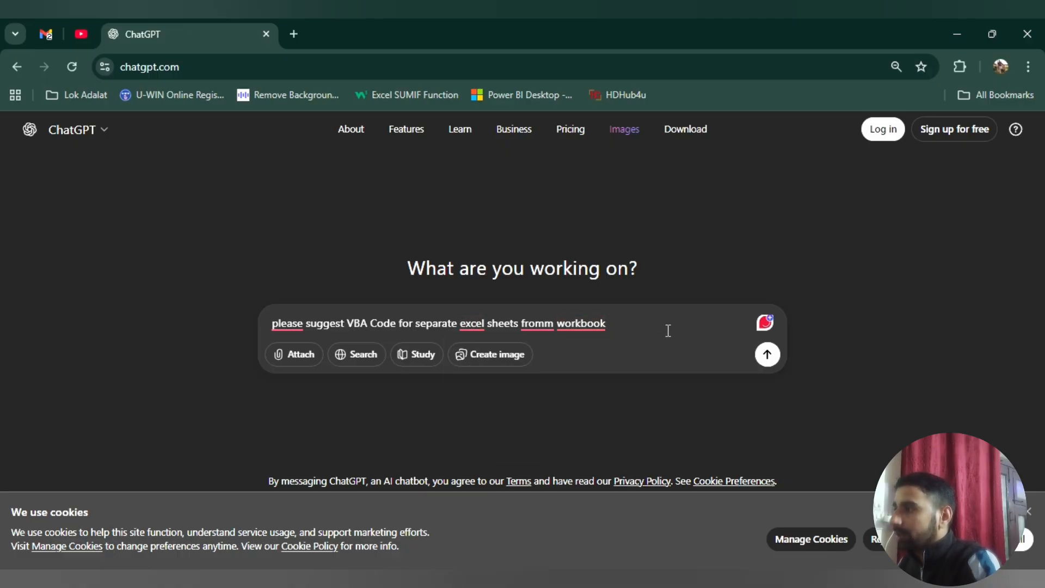
pyautogui.click(768, 355)
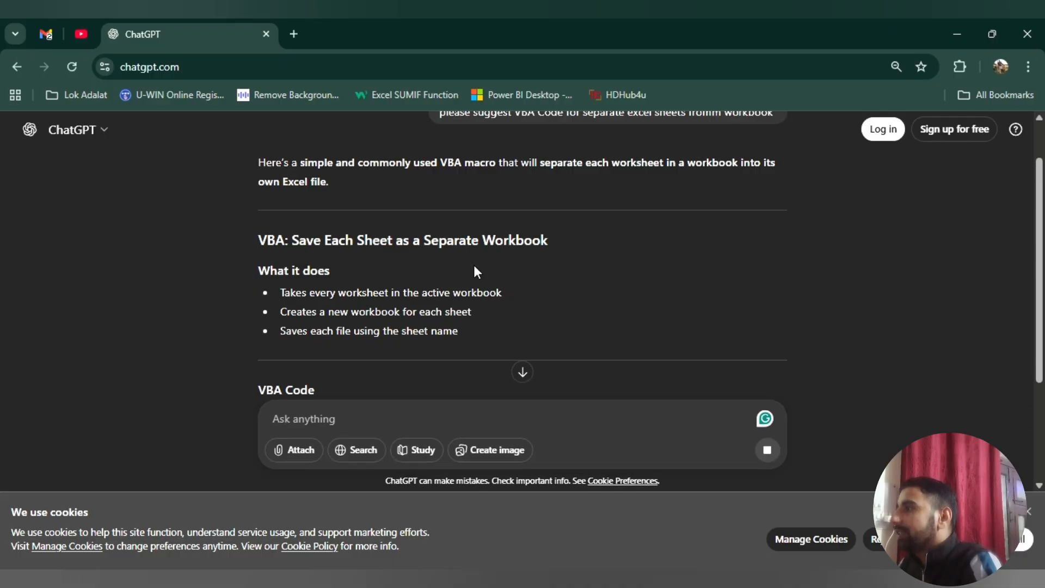
# Look through ChatGPT's answer and copy the complete SplitSheetsIntoWorkbooks VBA code
pyautogui.scroll(-3, 473, 265)
pyautogui.scroll(-2, 474, 267)
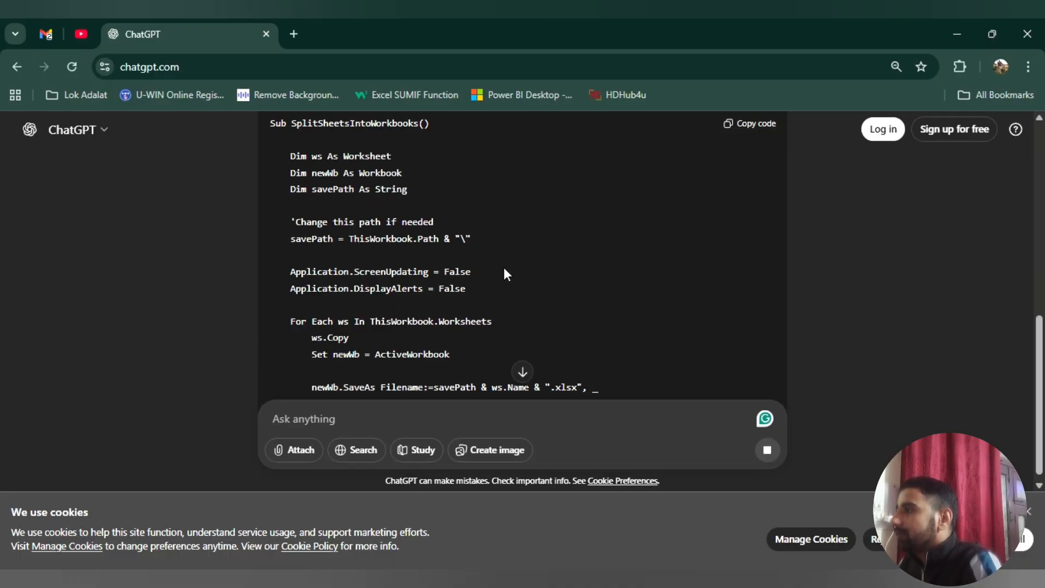
pyautogui.scroll(-3, 504, 267)
pyautogui.scroll(-4, 511, 266)
pyautogui.scroll(3, 513, 267)
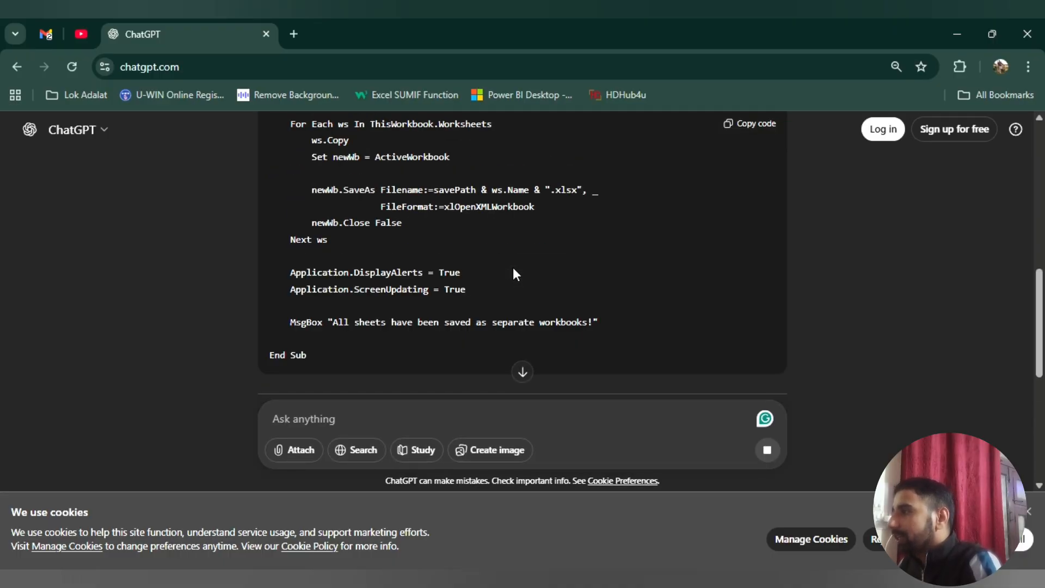
pyautogui.scroll(4, 513, 273)
pyautogui.scroll(-3, 495, 234)
pyautogui.scroll(5, 515, 233)
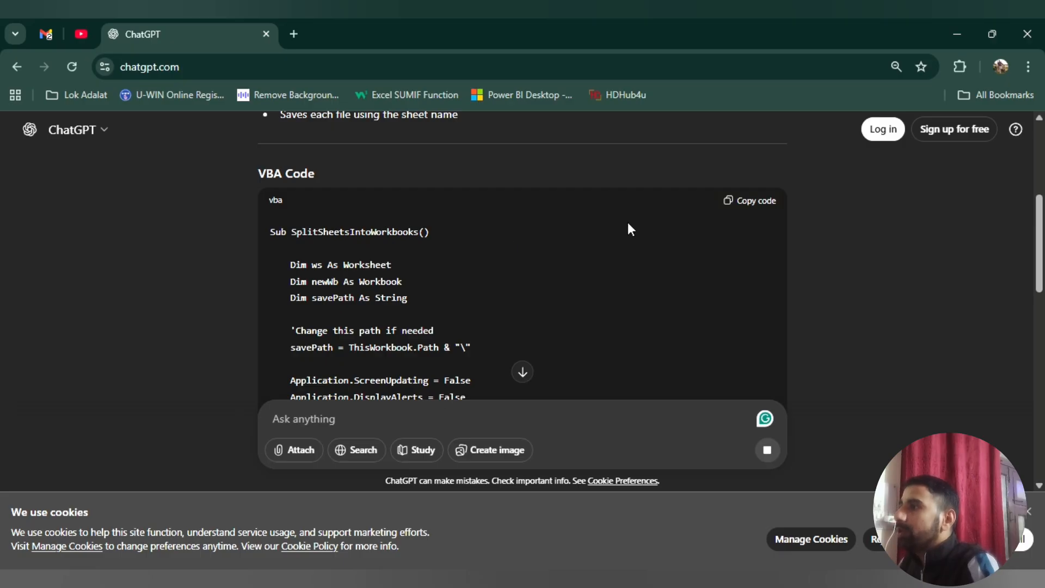
pyautogui.click(757, 203)
# Switch to Excel, insert a new module in Book1's VBA project and paste the copied SplitSheetsIntoWorkbooks code into it
pyautogui.hotkey('alt', 'Tab')
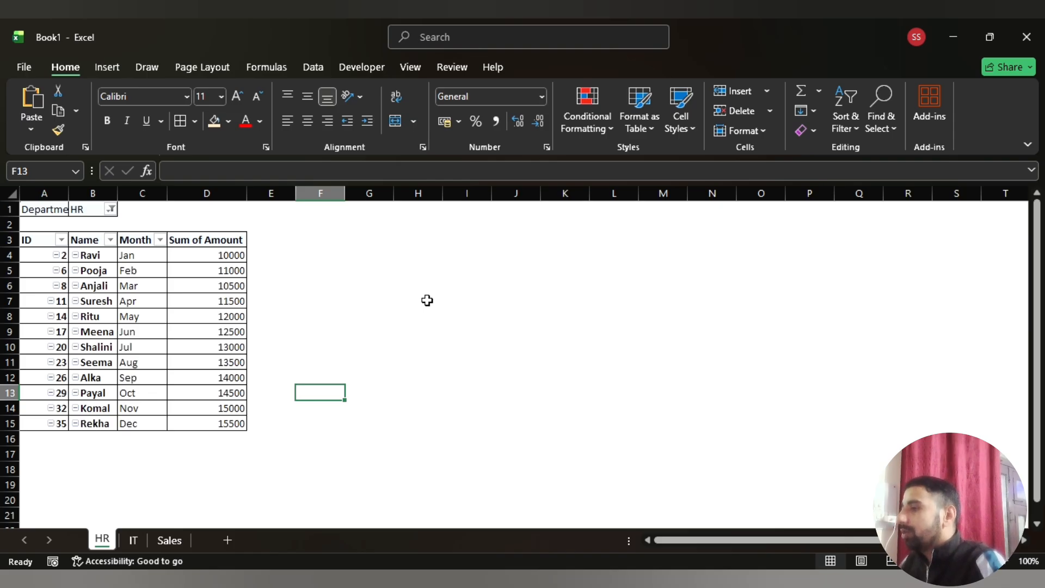
pyautogui.hotkey('alt', 'F11')
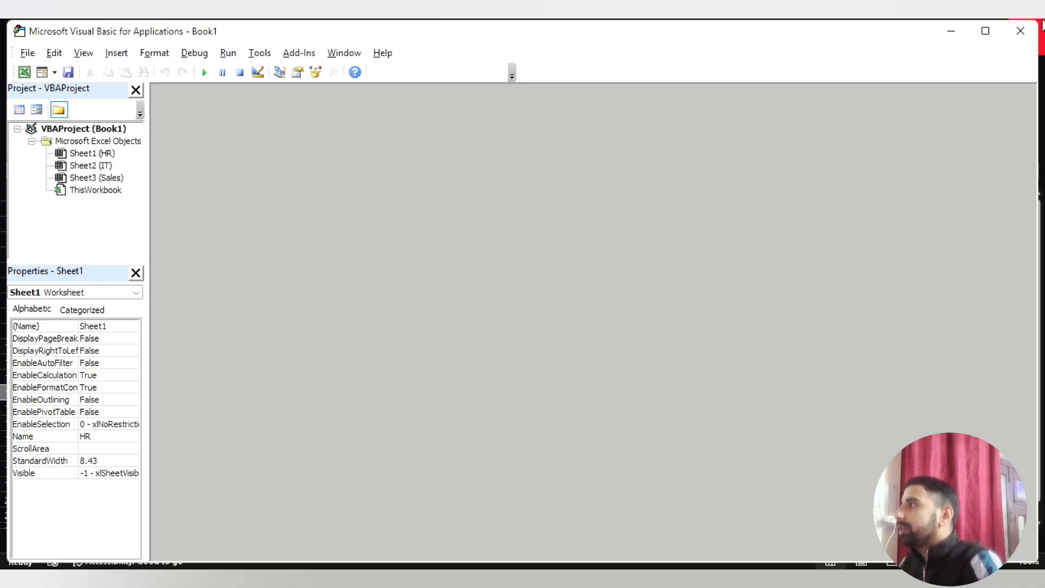
pyautogui.click(1021, 31)
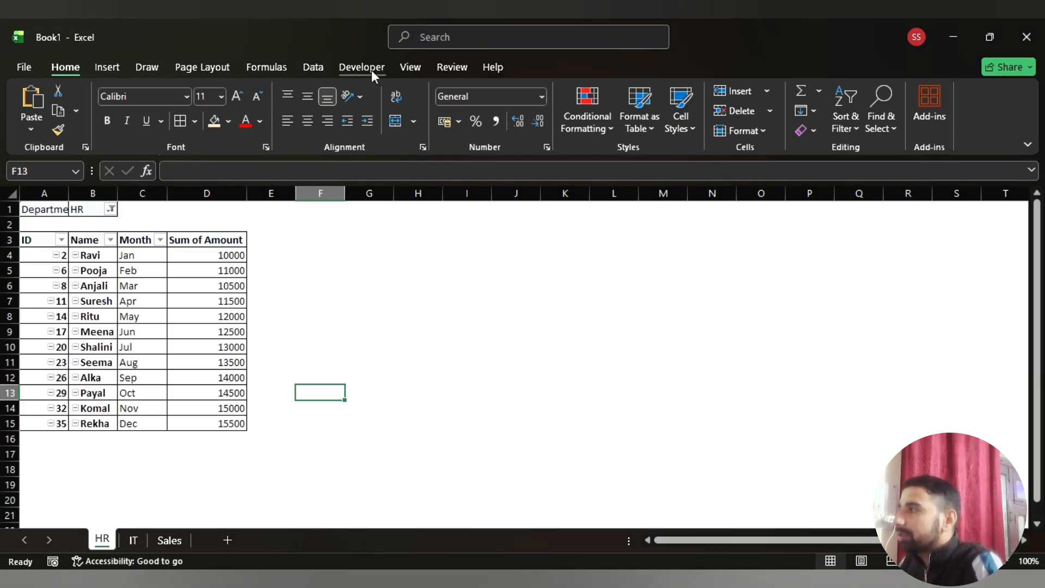
pyautogui.click(341, 72)
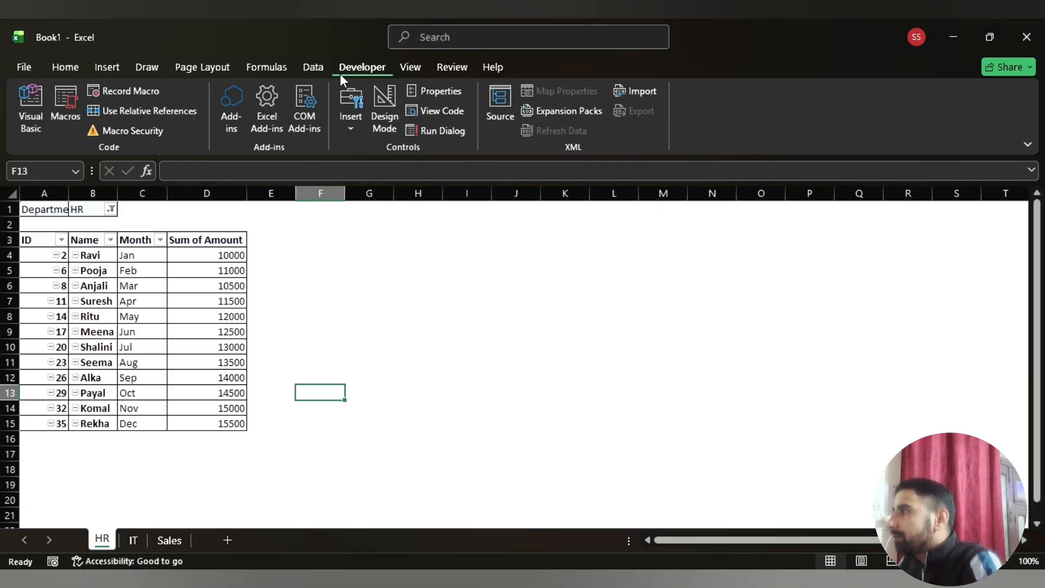
pyautogui.click(35, 129)
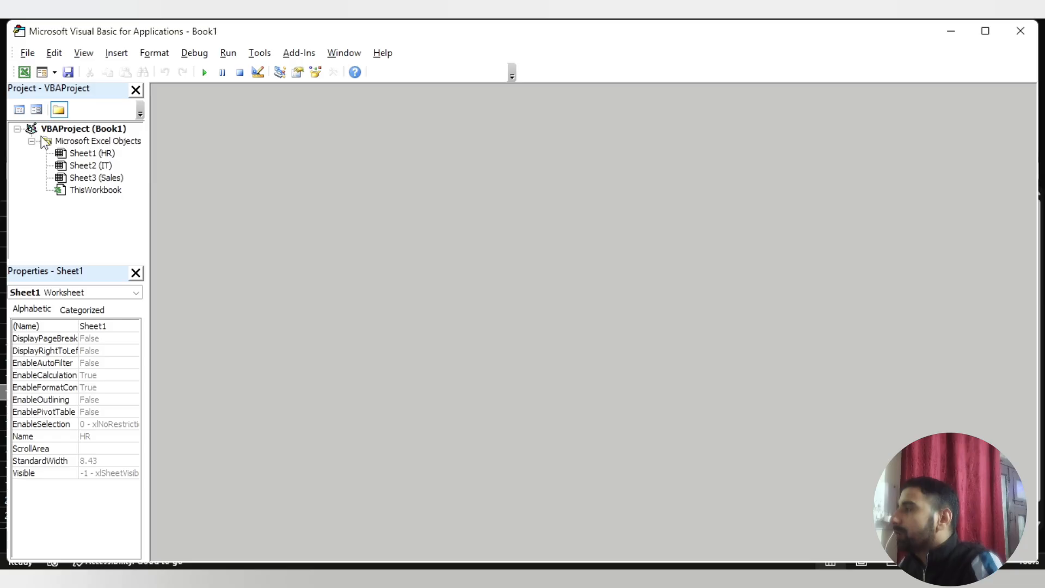
pyautogui.click(123, 56)
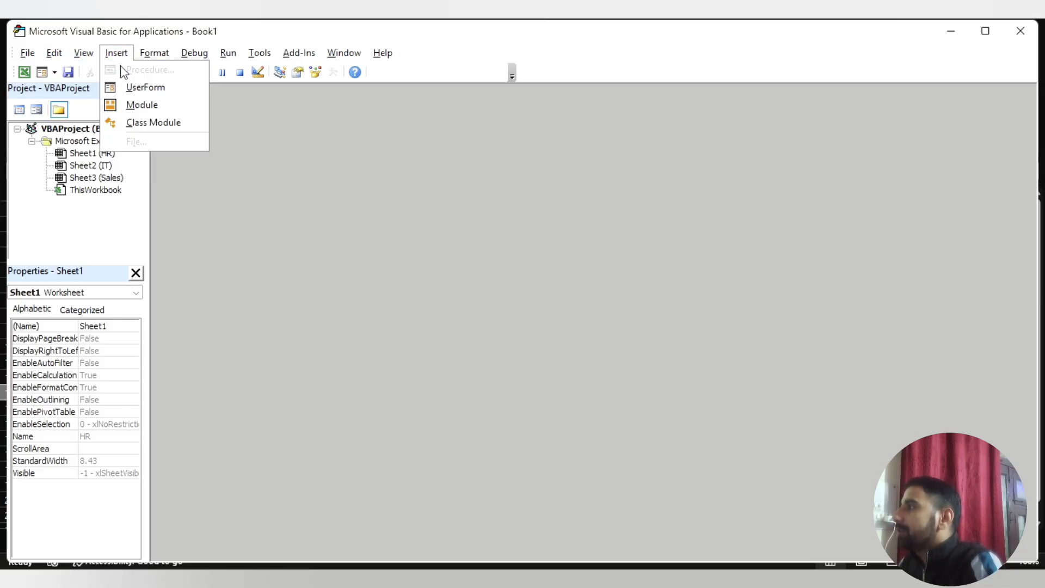
pyautogui.click(140, 105)
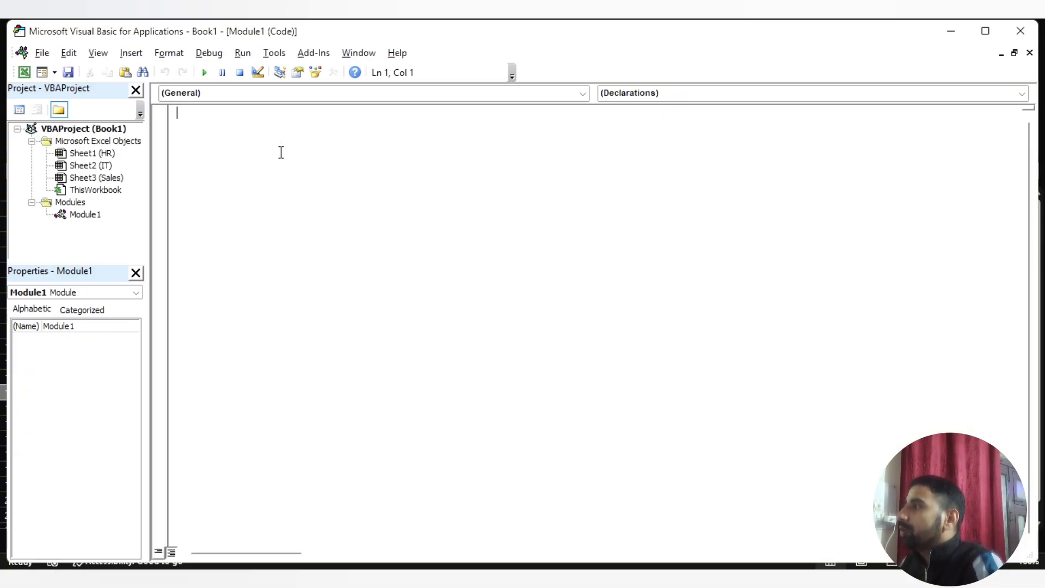
pyautogui.hotkey('ctrl', 'v')
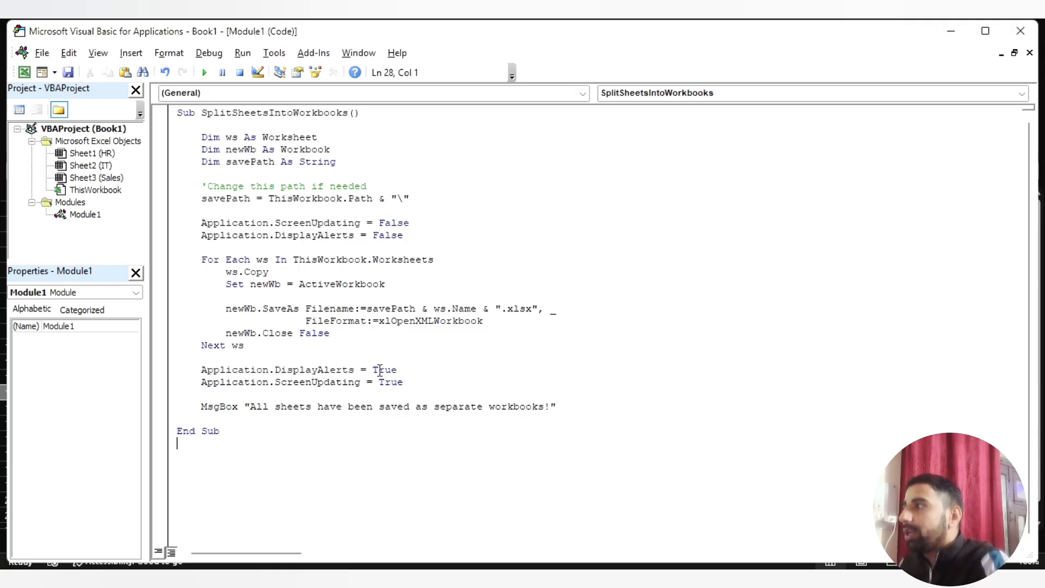
# Switch to File Explorer, browse through drive C: and the user's profile folder to Downloads\Separate excel sheets, and copy the folder's full path
pyautogui.hotkey('alt', 'Tab')
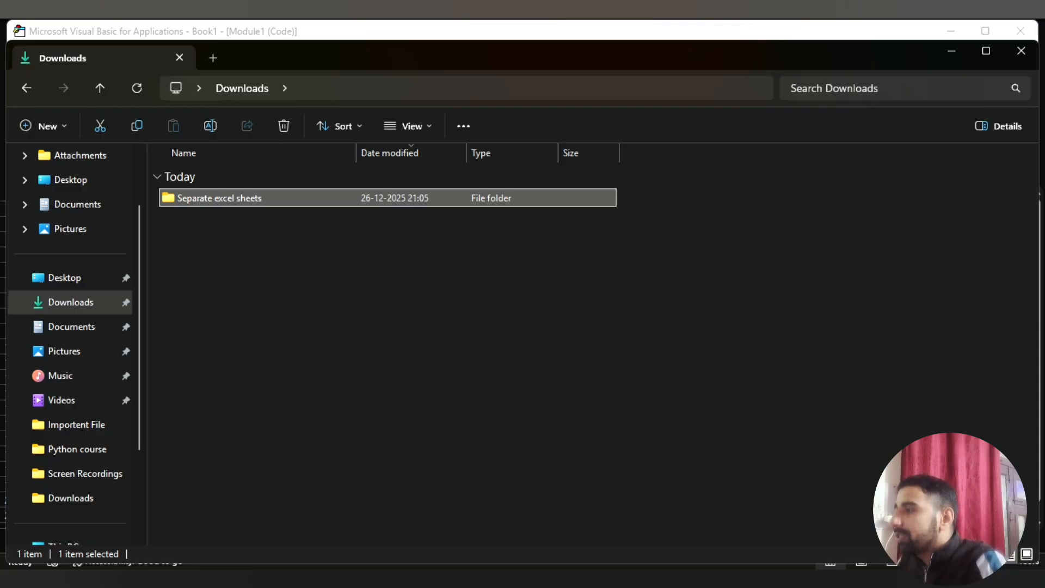
pyautogui.click(68, 304)
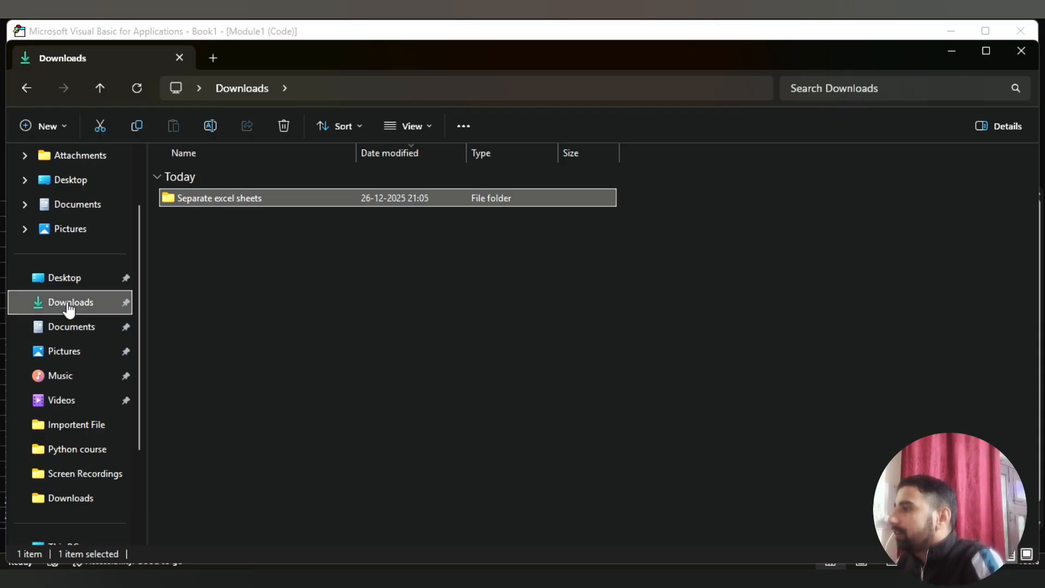
pyautogui.scroll(-3, 68, 307)
pyautogui.click(70, 401)
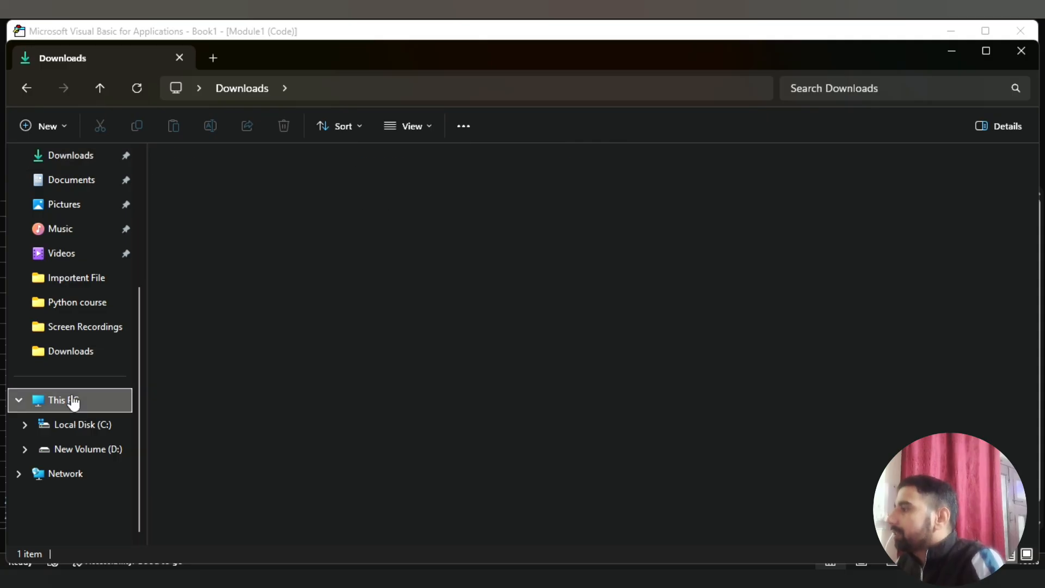
pyautogui.doubleClick(234, 191)
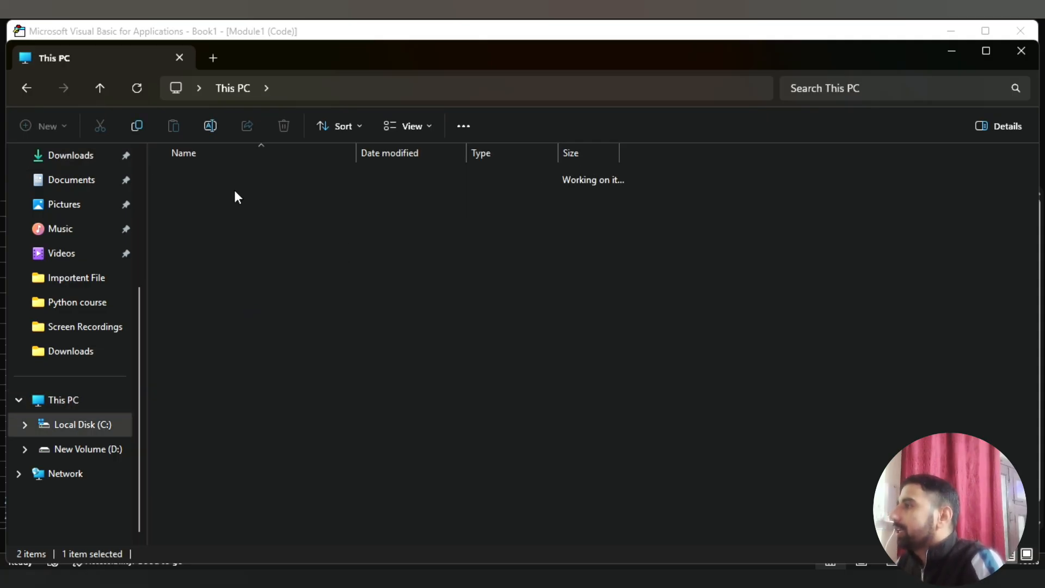
pyautogui.doubleClick(243, 307)
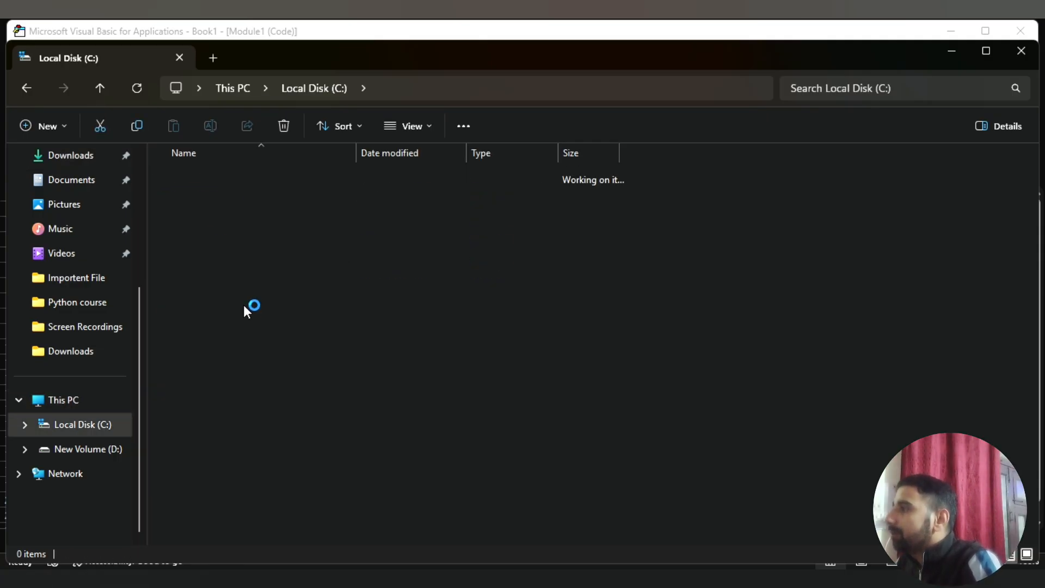
pyautogui.doubleClick(220, 179)
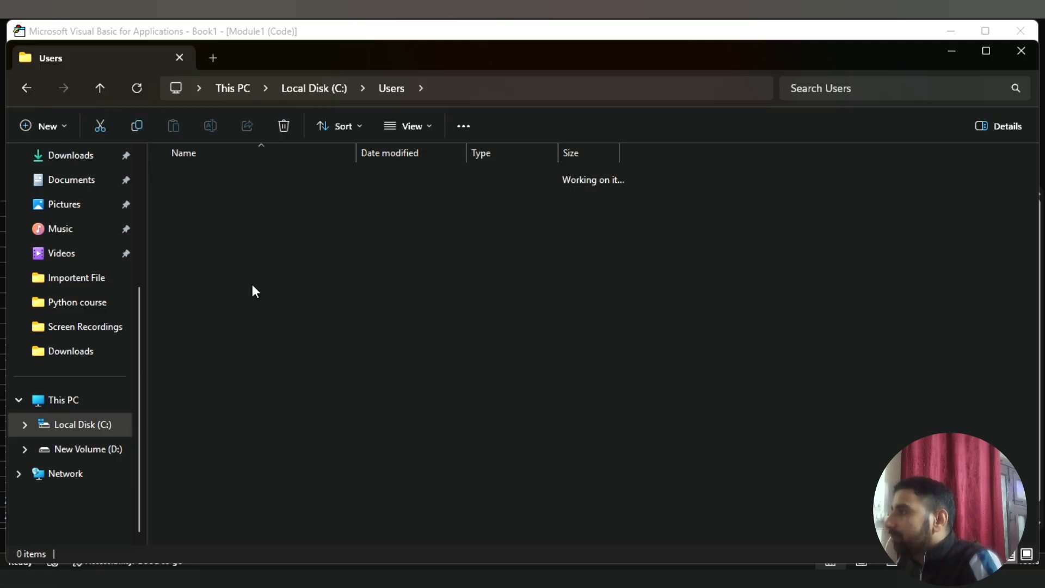
pyautogui.click(381, 87)
pyautogui.click(232, 197)
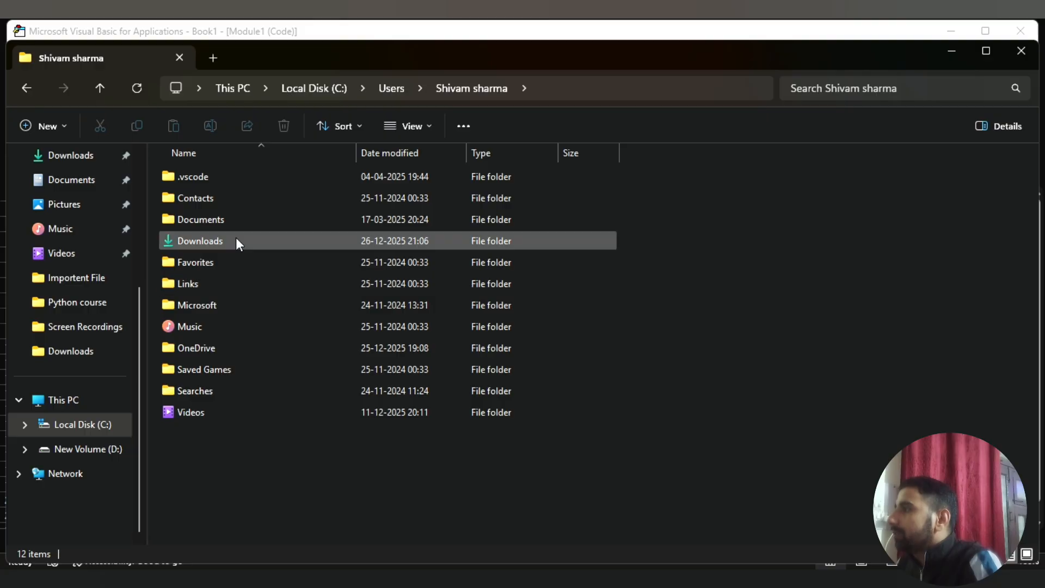
pyautogui.doubleClick(237, 238)
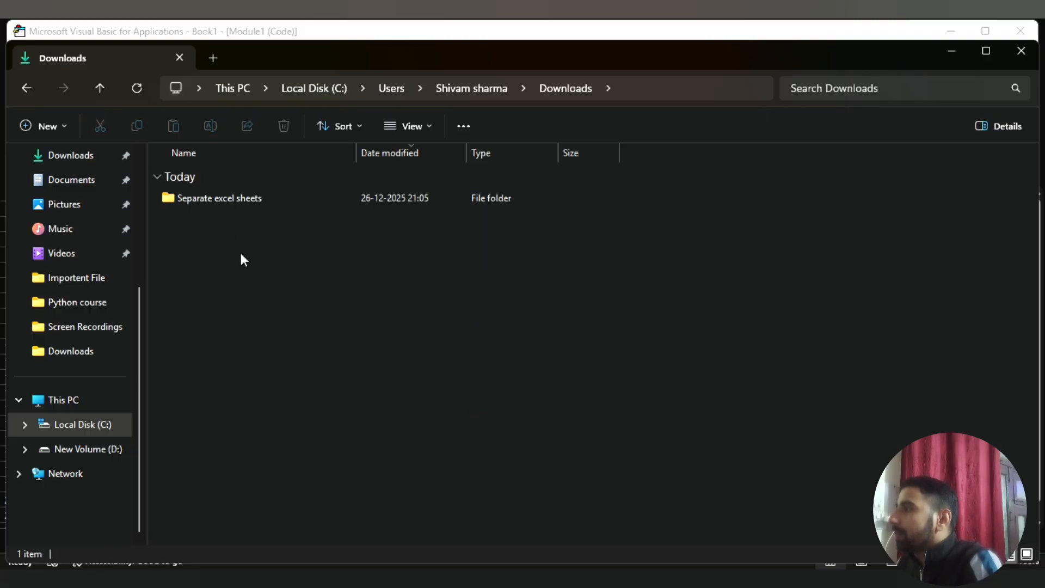
pyautogui.doubleClick(235, 204)
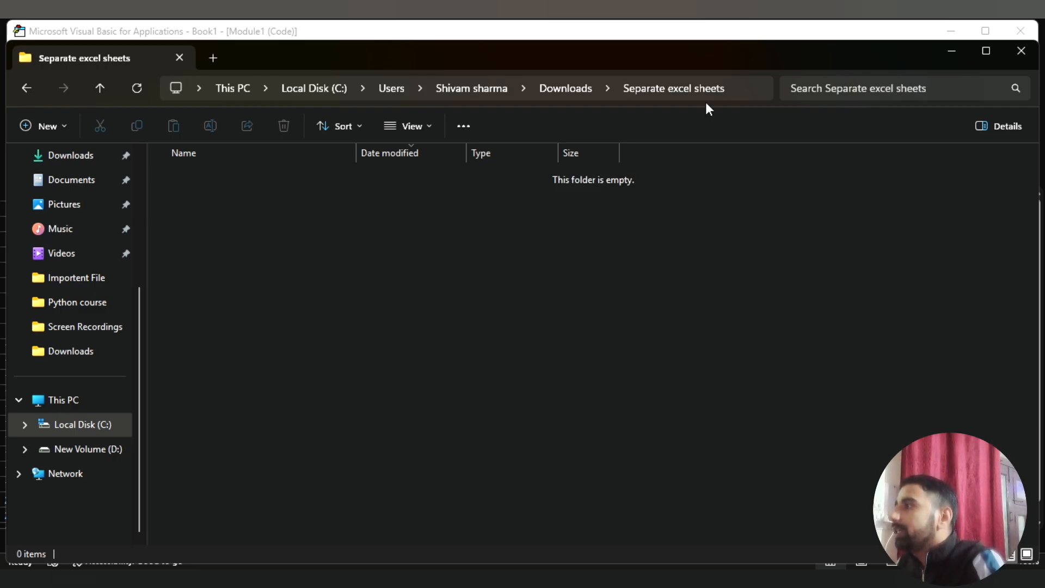
pyautogui.click(742, 89)
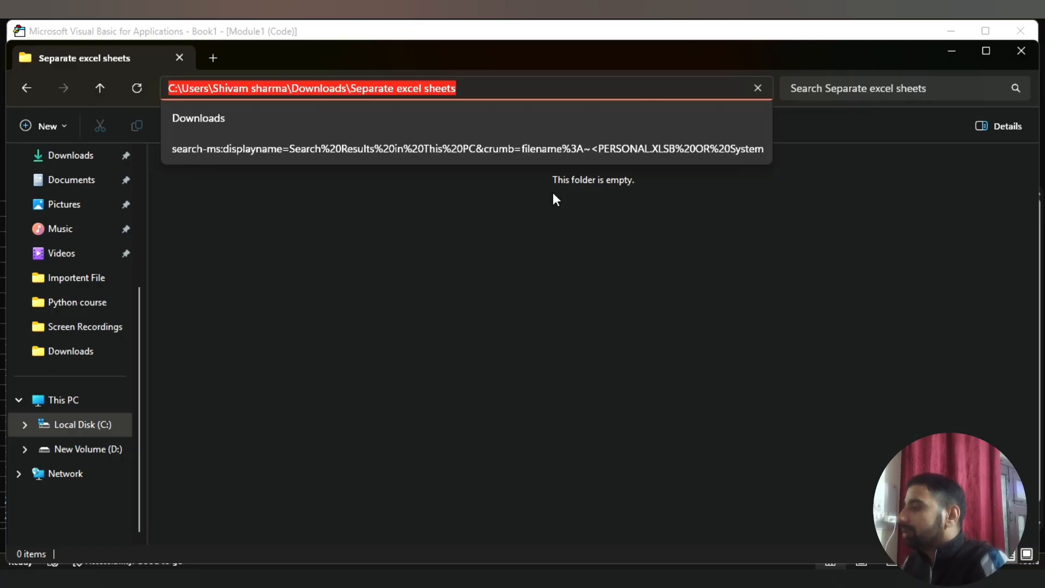
# Back in the VBA editor, replace the savePath value with the copied Separate excel sheets path, ending in a backslash and enclosed in double quotes
pyautogui.hotkey('alt', 'Tab')
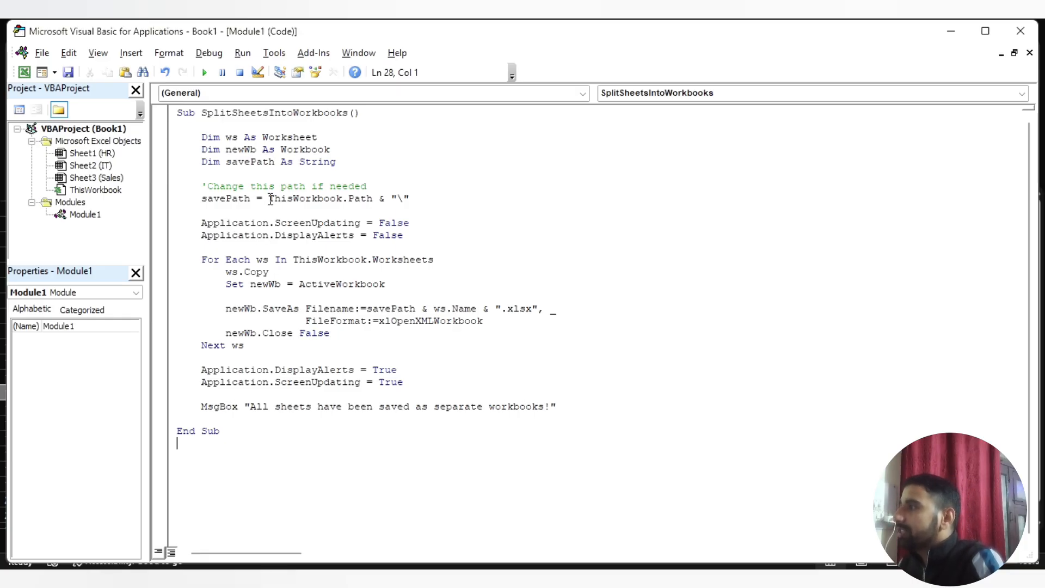
pyautogui.moveTo(268, 200); pyautogui.dragTo(413, 203)
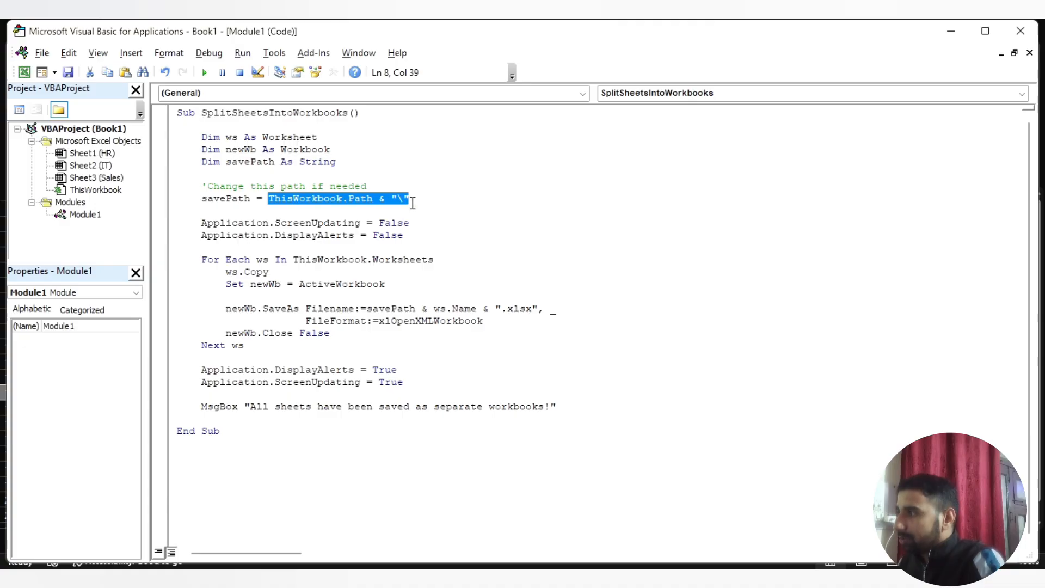
pyautogui.hotkey('ctrl', 'v')
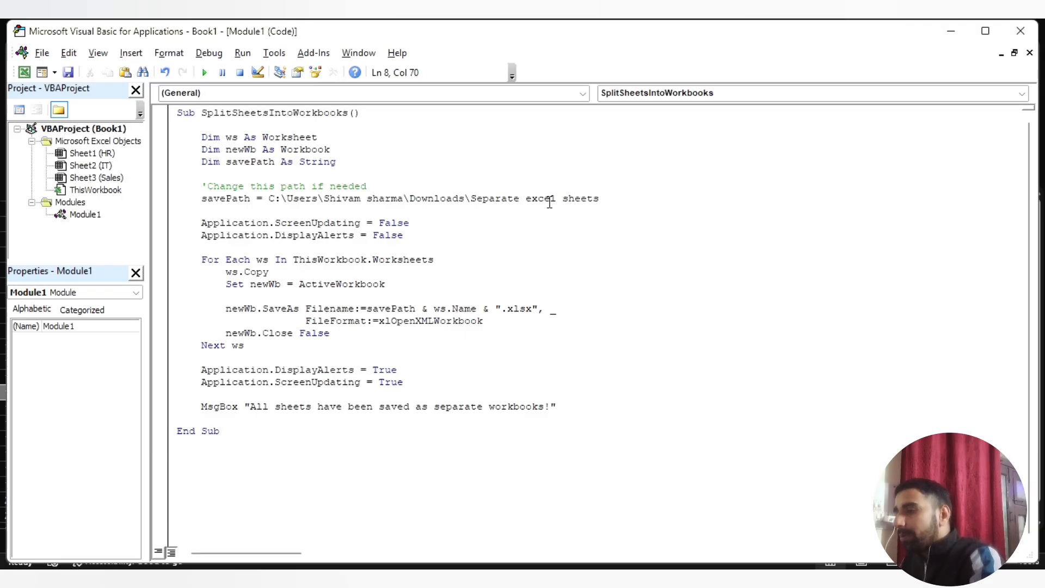
pyautogui.write('\\')
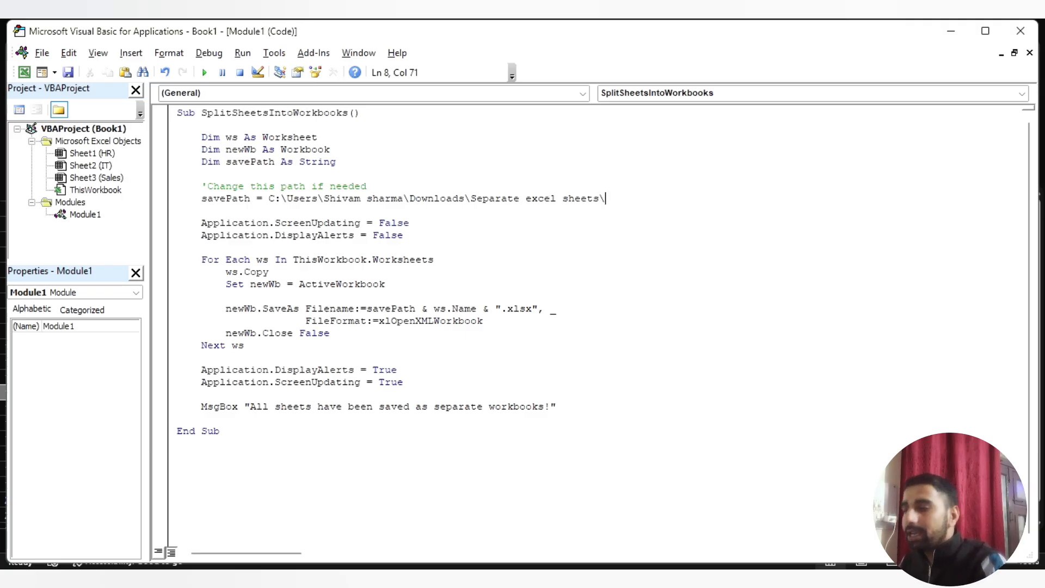
pyautogui.write('"')
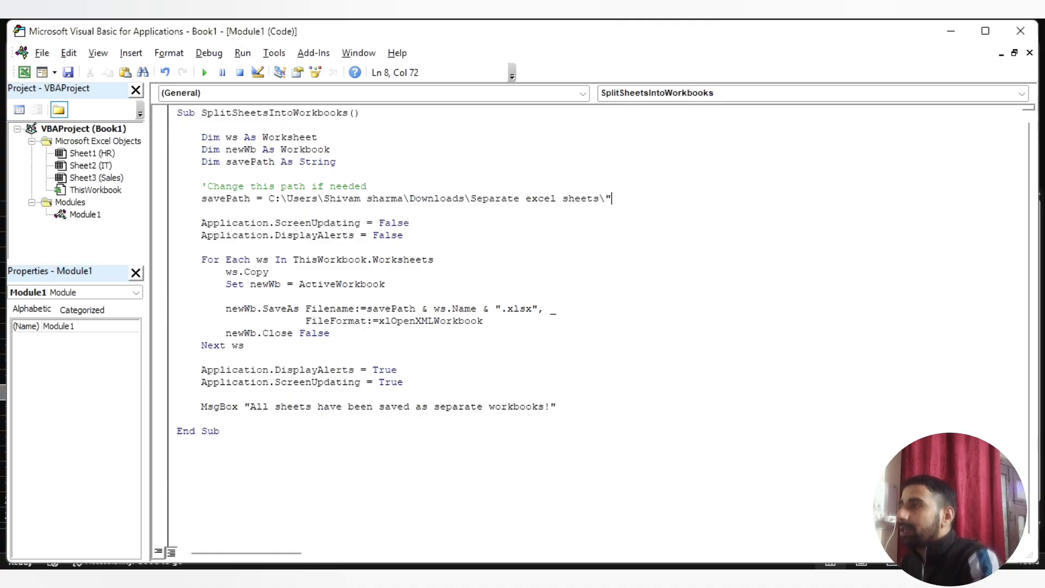
pyautogui.click(271, 198)
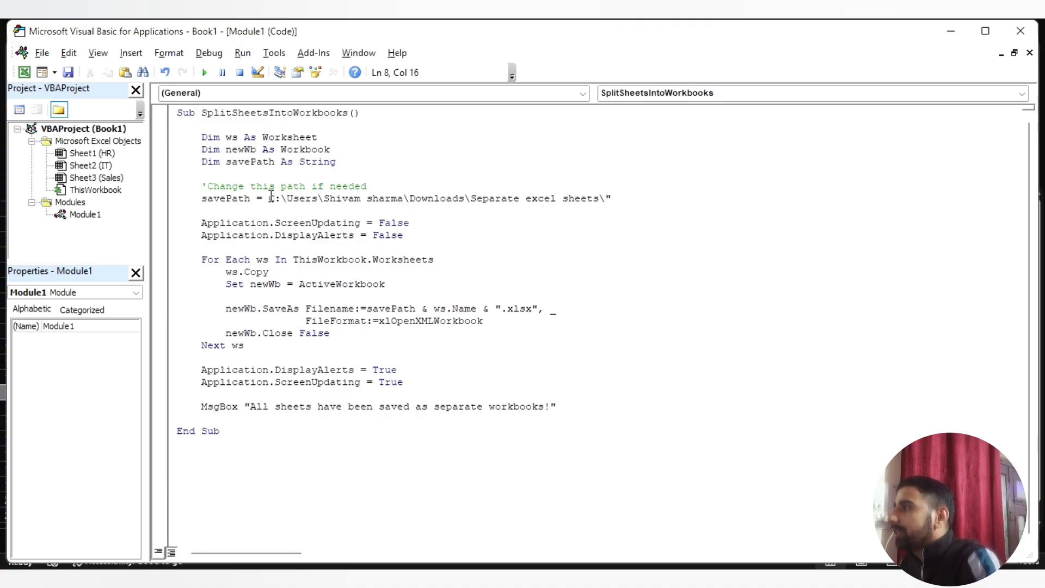
pyautogui.write('"')
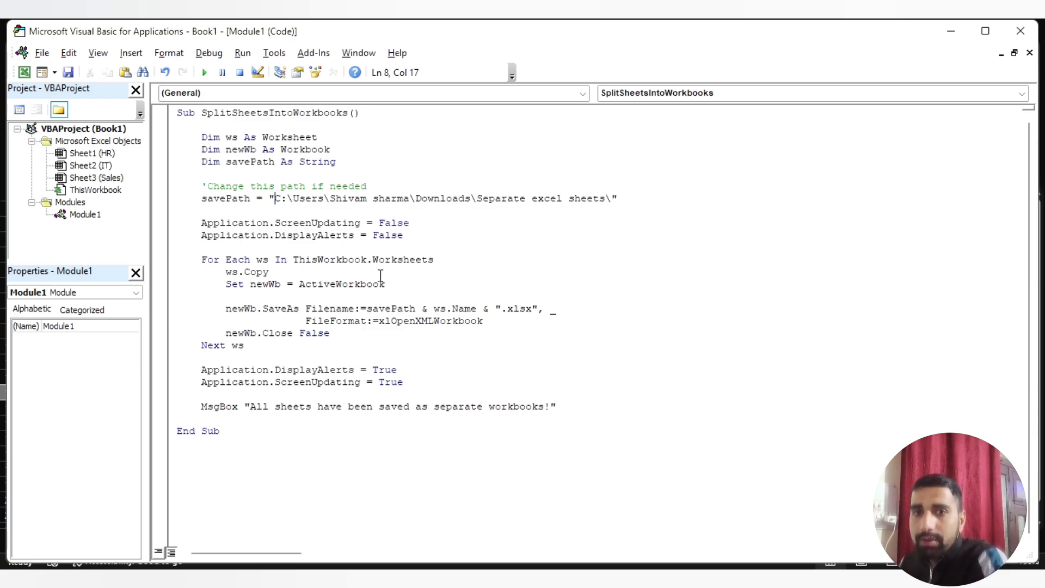
# Run the SplitSheetsIntoWorkbooks macro and dismiss its message box
pyautogui.click(285, 463)
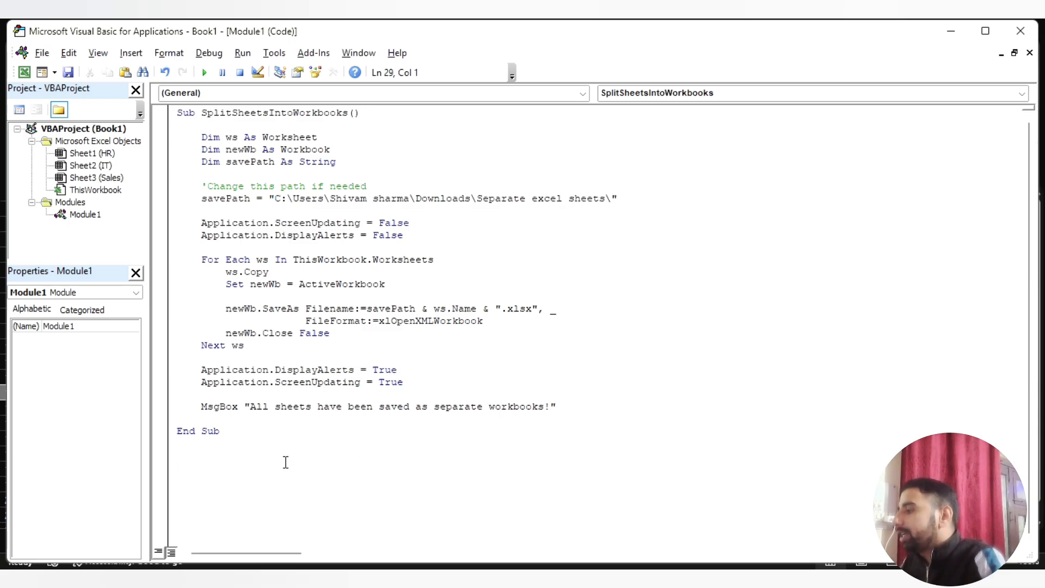
pyautogui.click(205, 72)
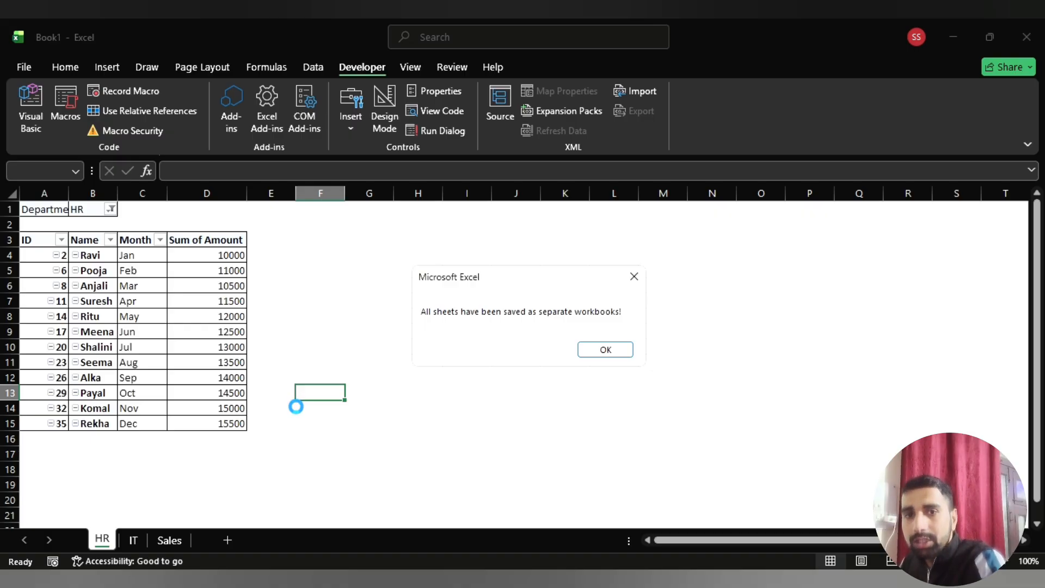
pyautogui.click(609, 354)
# Switch to File Explorer and reopen the Separate excel sheets folder from Downloads to check the generated workbooks
pyautogui.click(409, 578)
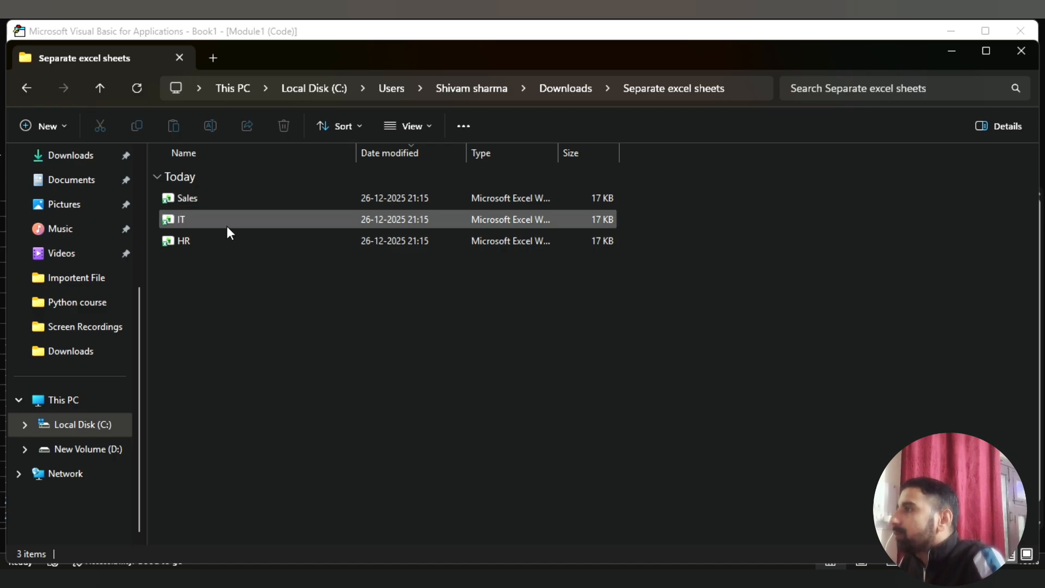
pyautogui.click(566, 88)
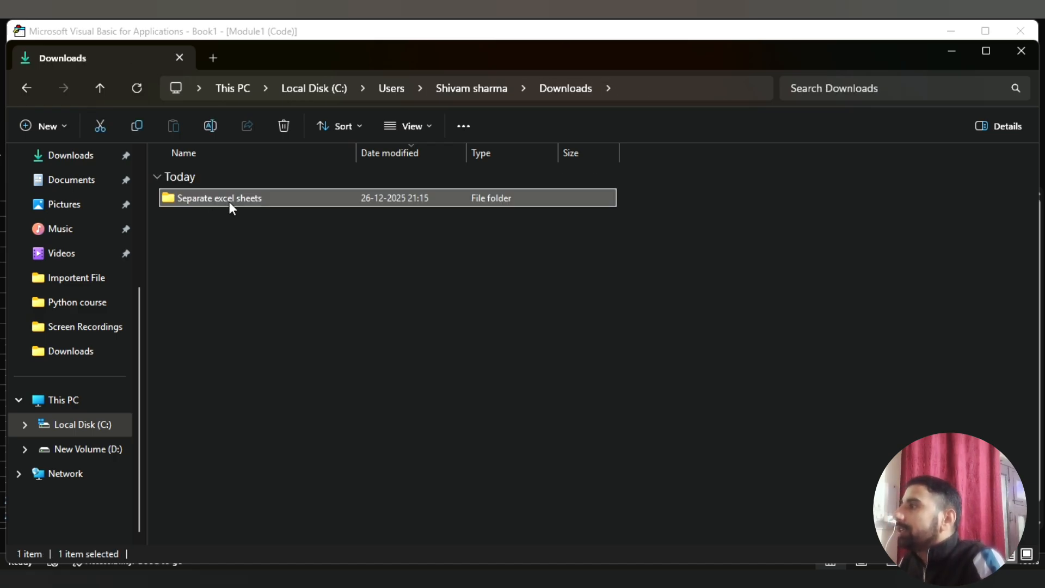
pyautogui.doubleClick(258, 200)
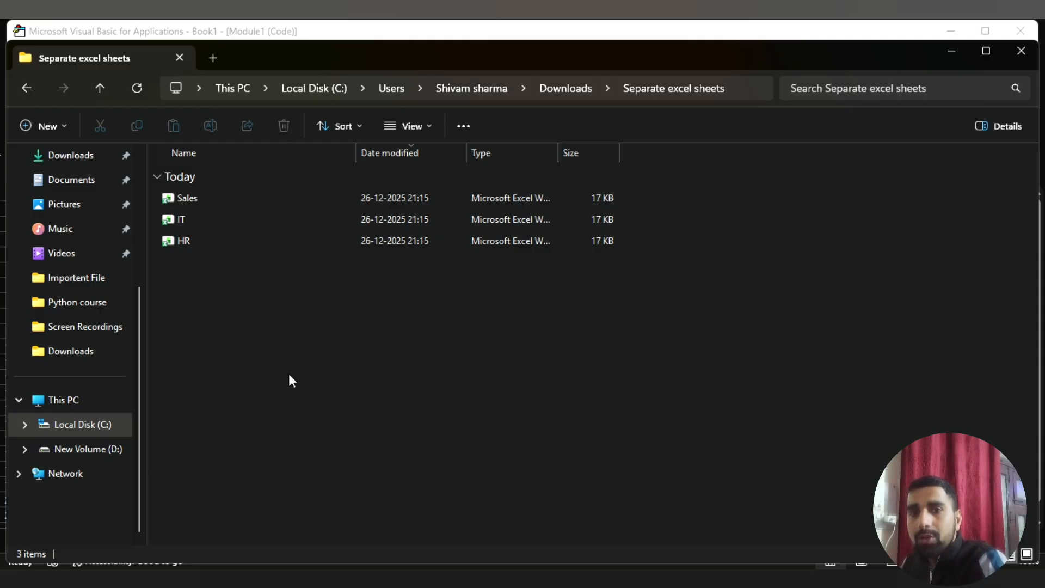
# Open the generated Sales workbook to check its contents and close it, keeping Book1 open
pyautogui.click(207, 197)
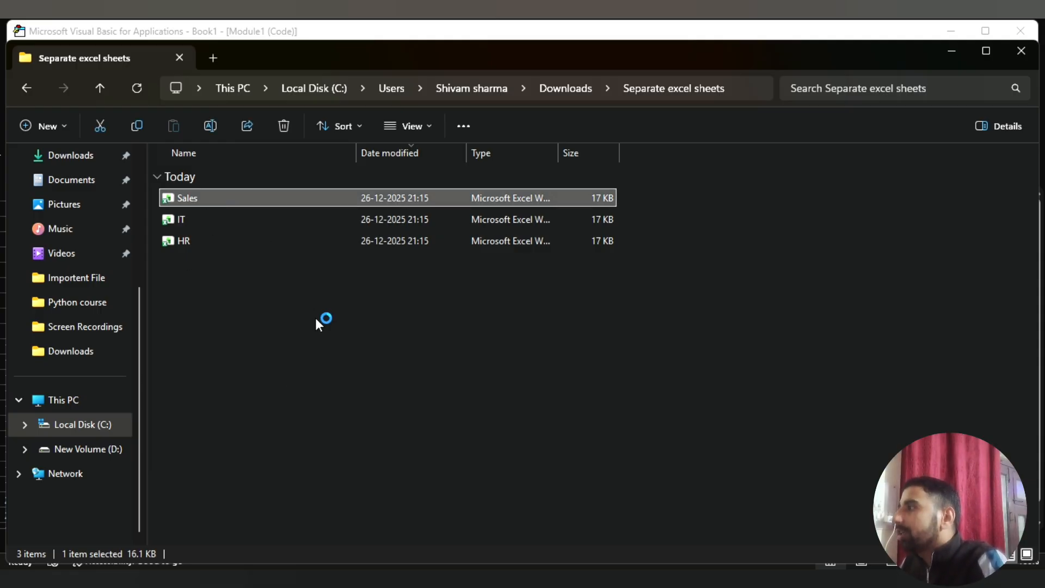
pyautogui.press('Return')
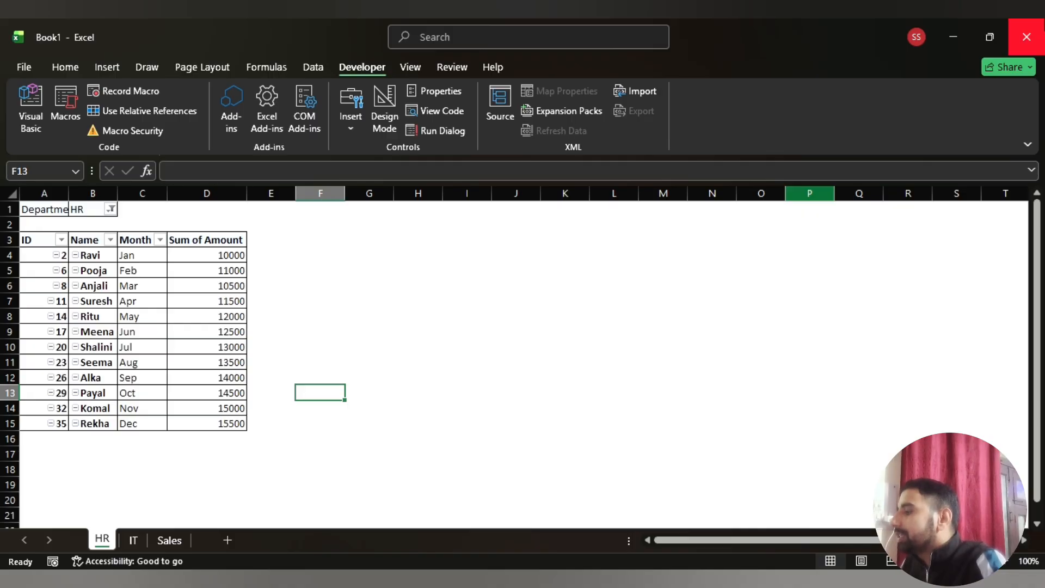
pyautogui.click(1028, 36)
pyautogui.click(626, 385)
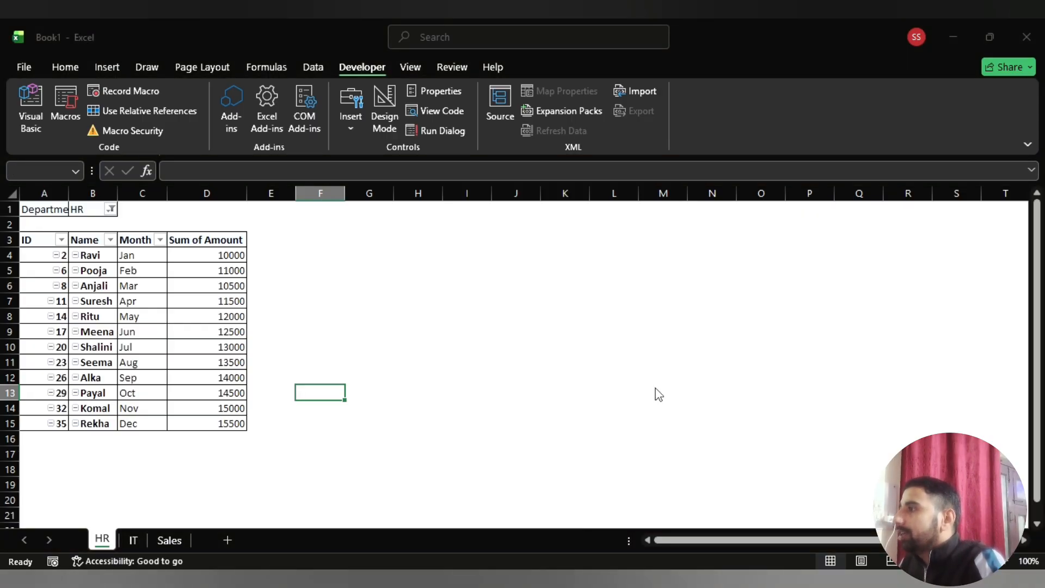
# Return to the Separate excel sheets folder, open the IT workbook to check its PivotTable data, and close it
pyautogui.hotkey('alt', 'Tab')
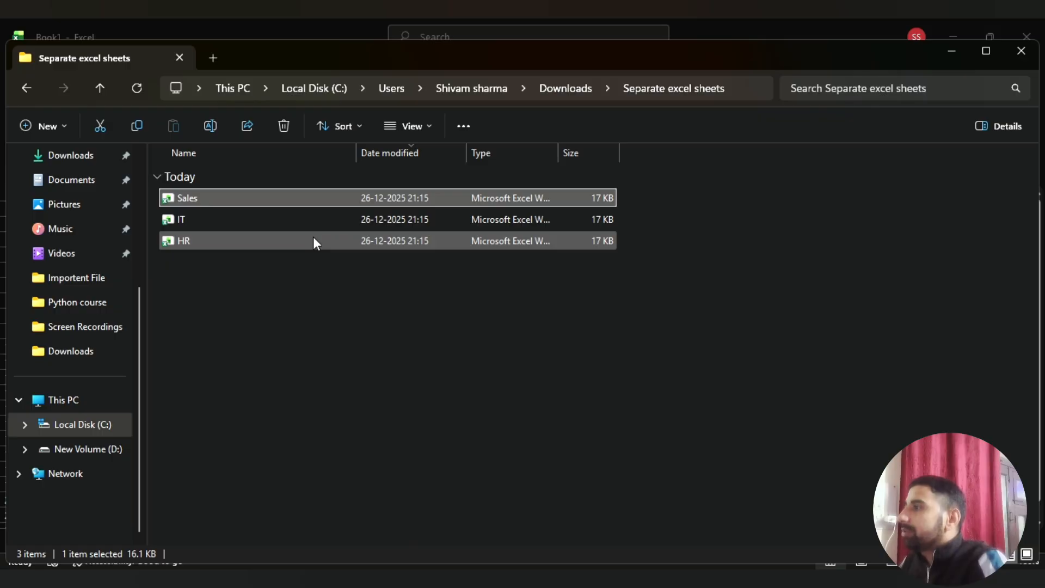
pyautogui.doubleClick(217, 224)
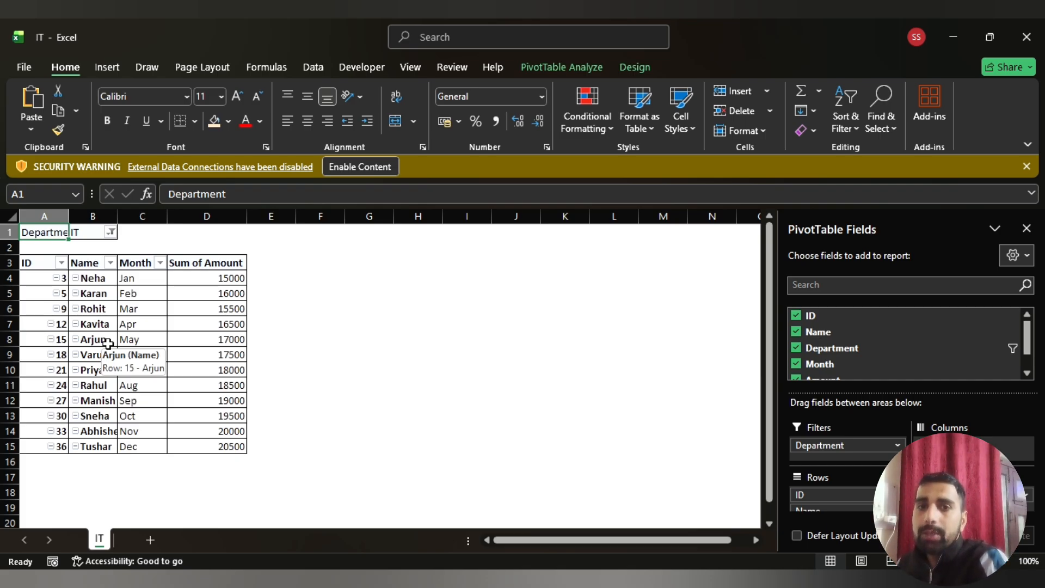
pyautogui.click(1026, 38)
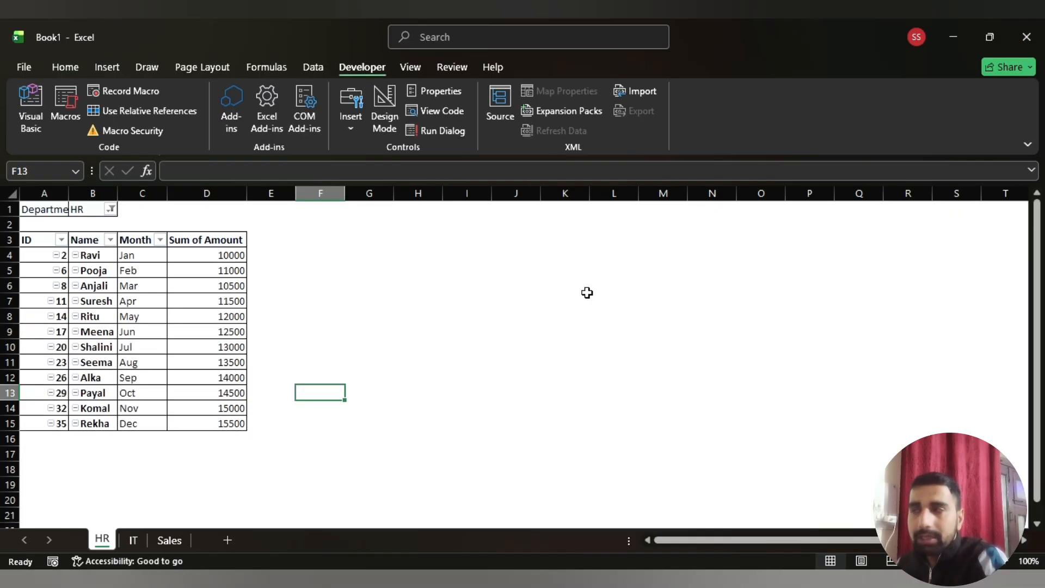